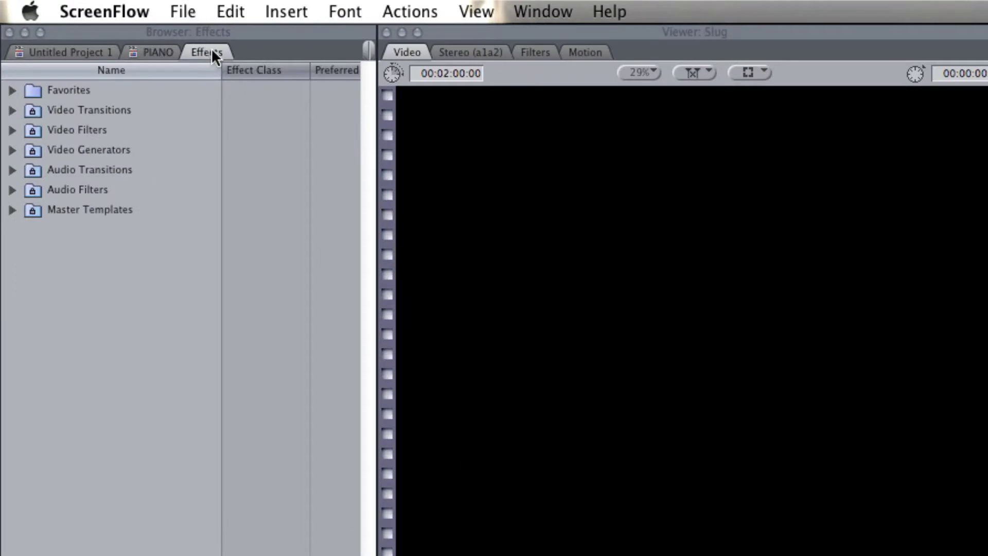
# Step: Expand Video Transitions > Dissolve and browse Cross Dissolve, Fade In Fade Out Dissolve and Dip to Color Dissolve
pyautogui.click(14, 109)
pyautogui.click(13, 109)
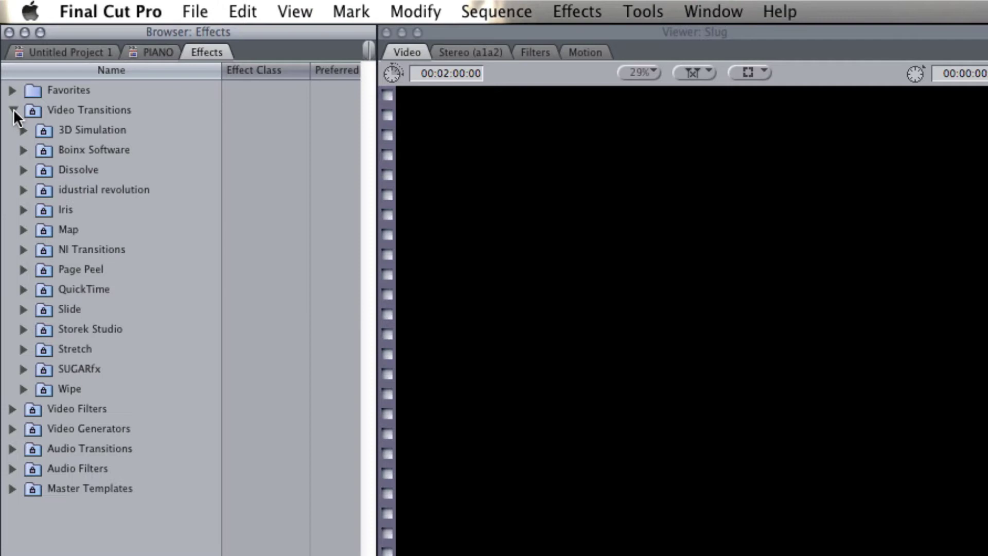
pyautogui.click(26, 362)
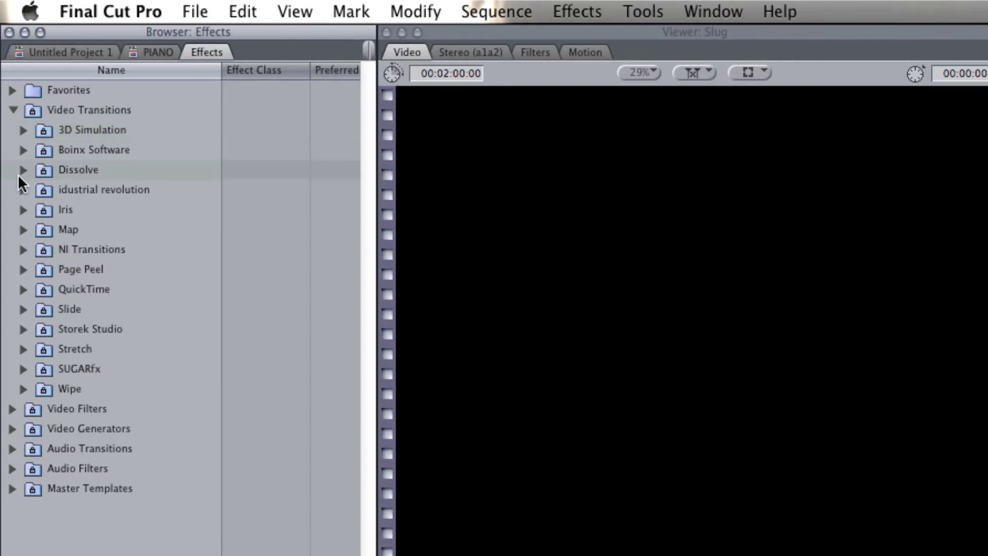
pyautogui.click(23, 170)
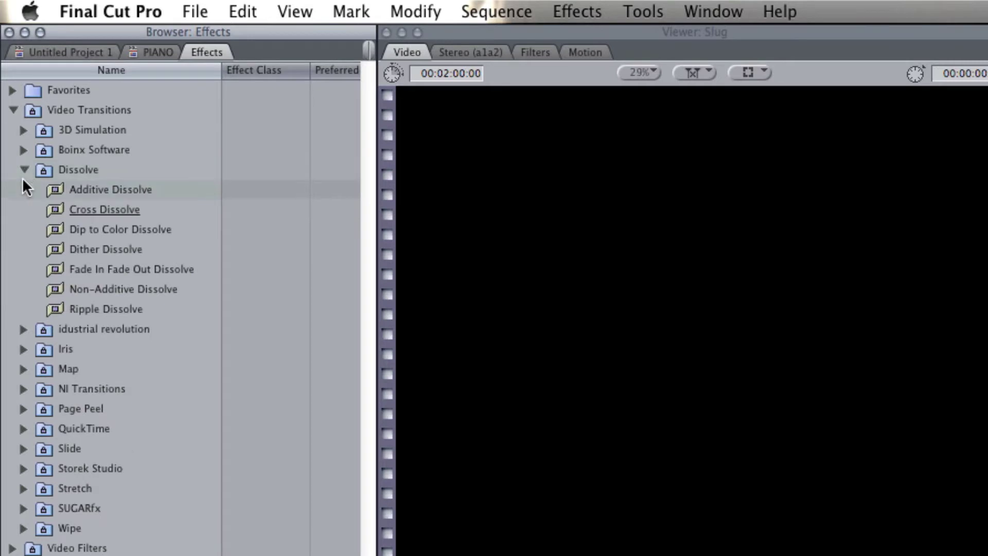
pyautogui.click(49, 206)
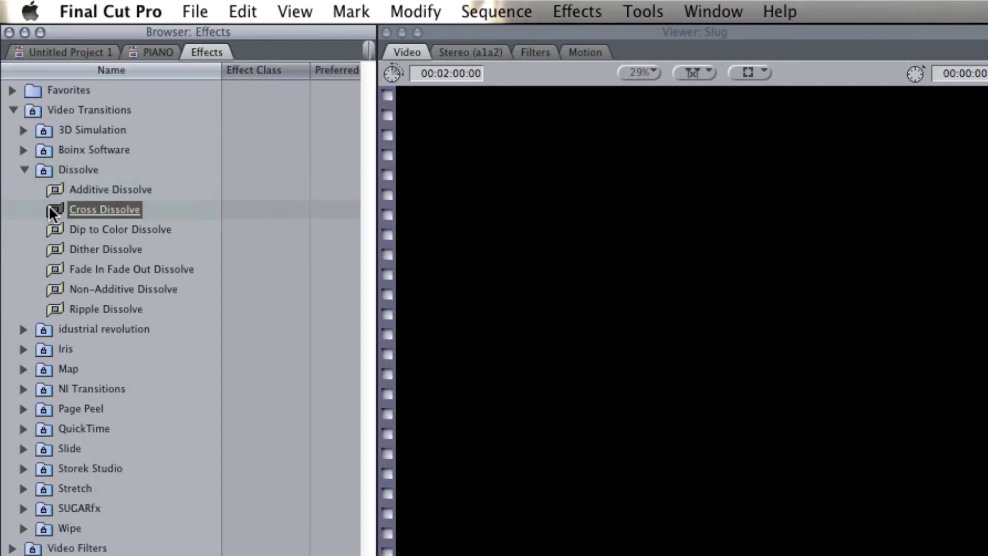
pyautogui.click(55, 264)
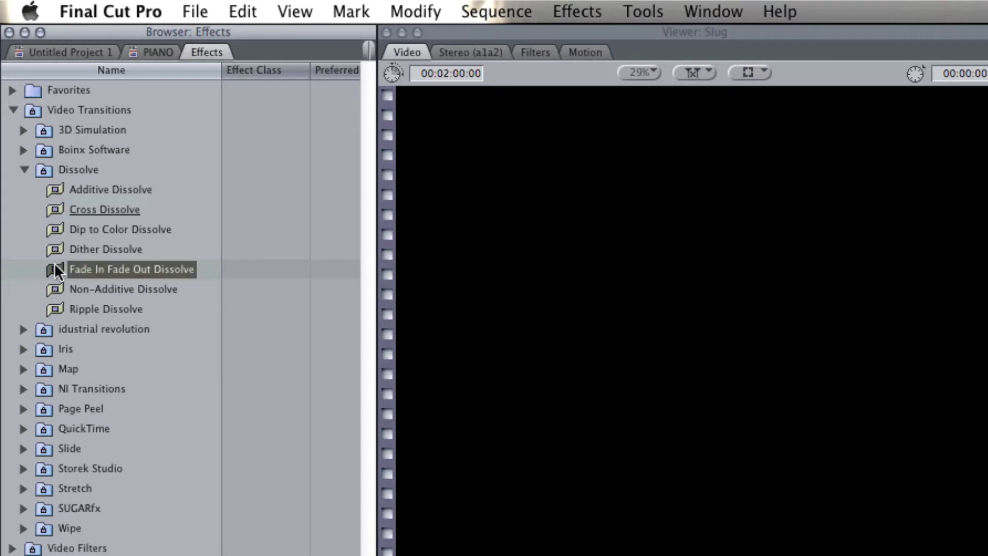
pyautogui.click(54, 231)
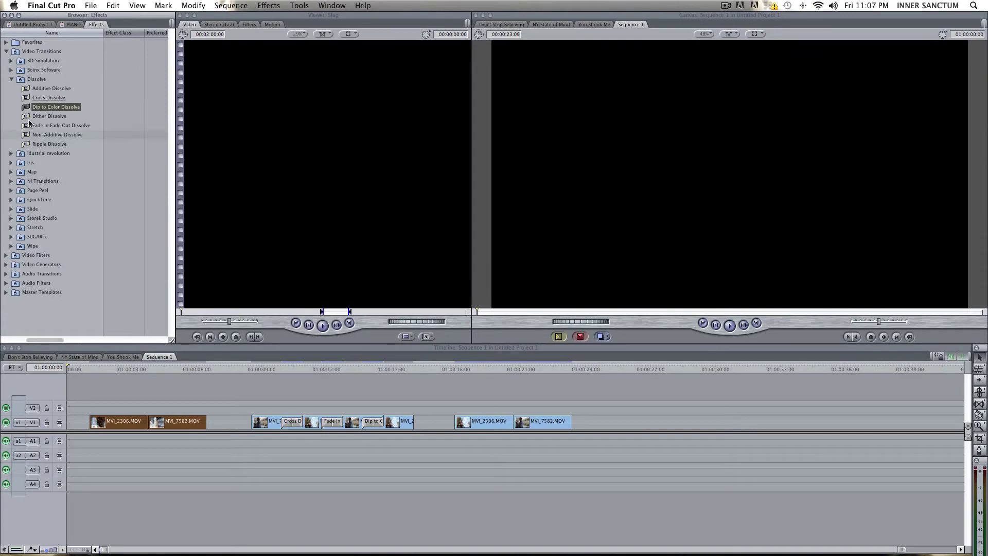
# Step: Drag Cross Dissolve onto the edit point between MVI_2306.MOV and MVI_7582.MOV
pyautogui.click(23, 111)
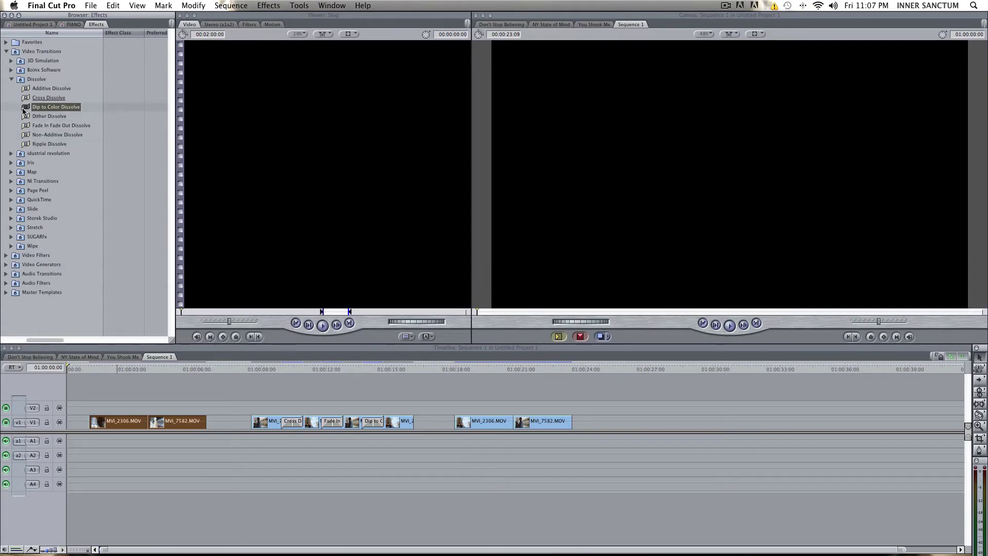
pyautogui.click(130, 393)
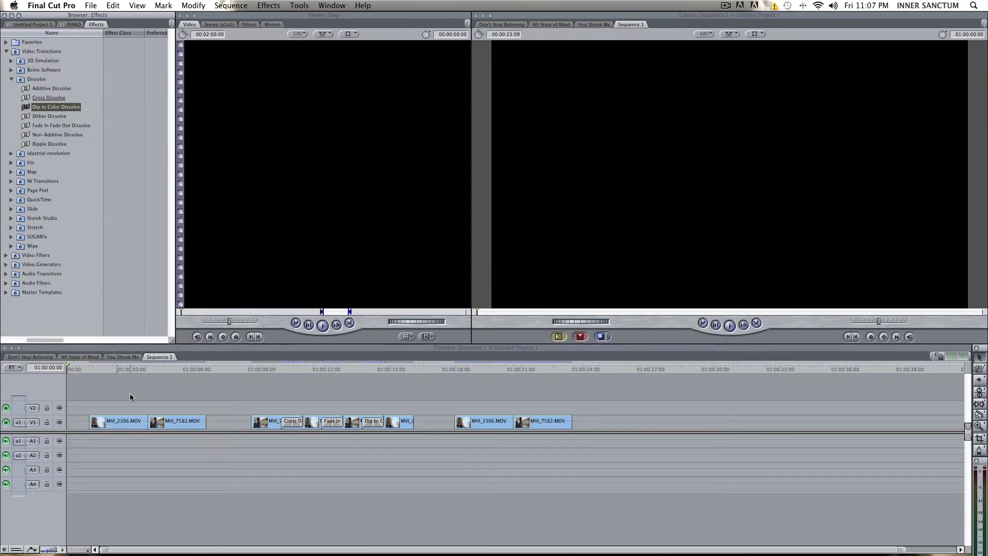
pyautogui.click(126, 425)
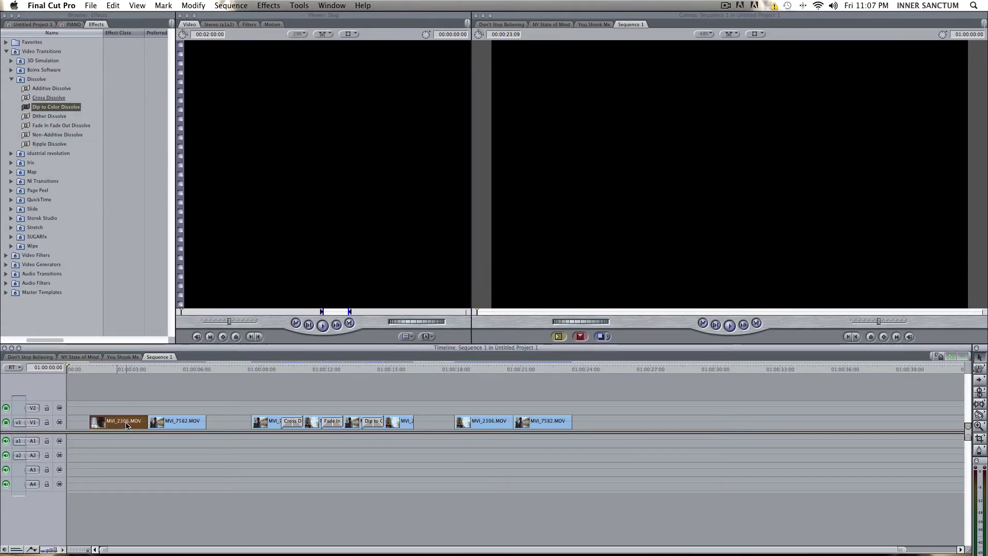
pyautogui.click(175, 423)
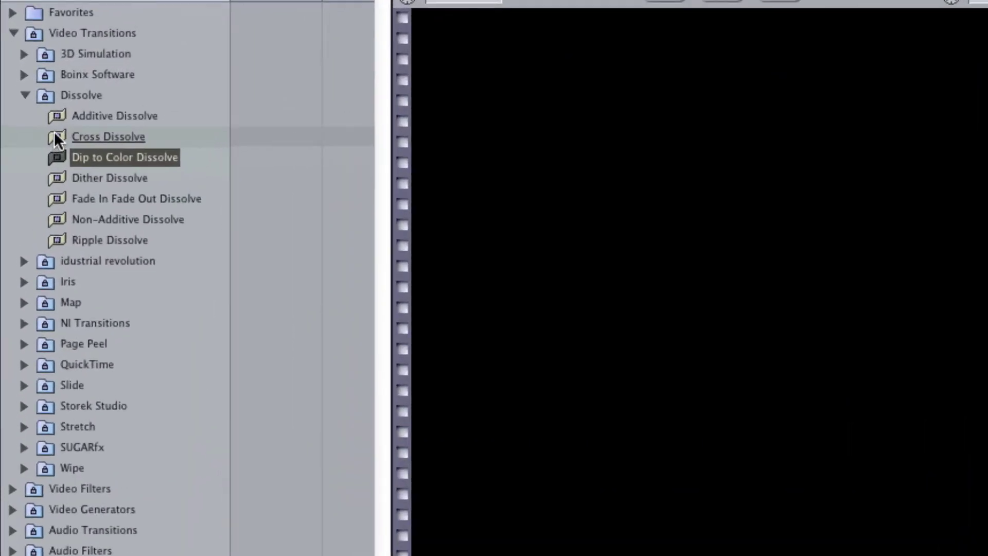
pyautogui.moveTo(54, 131); pyautogui.dragTo(240, 423)
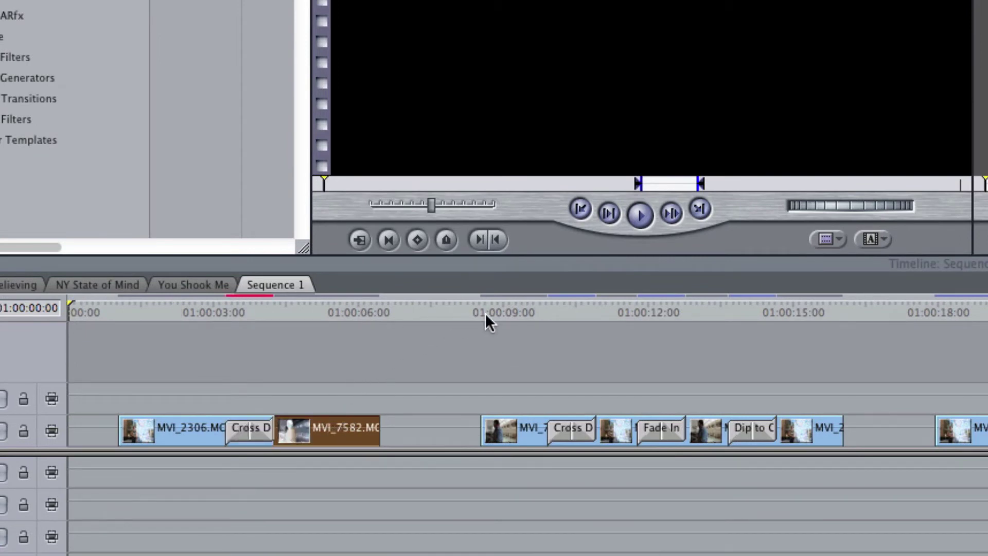
# Step: Play through the new Cross Dissolve, then select it and zoom the timeline in with Cmd+=
pyautogui.click(527, 306)
pyautogui.press('space')
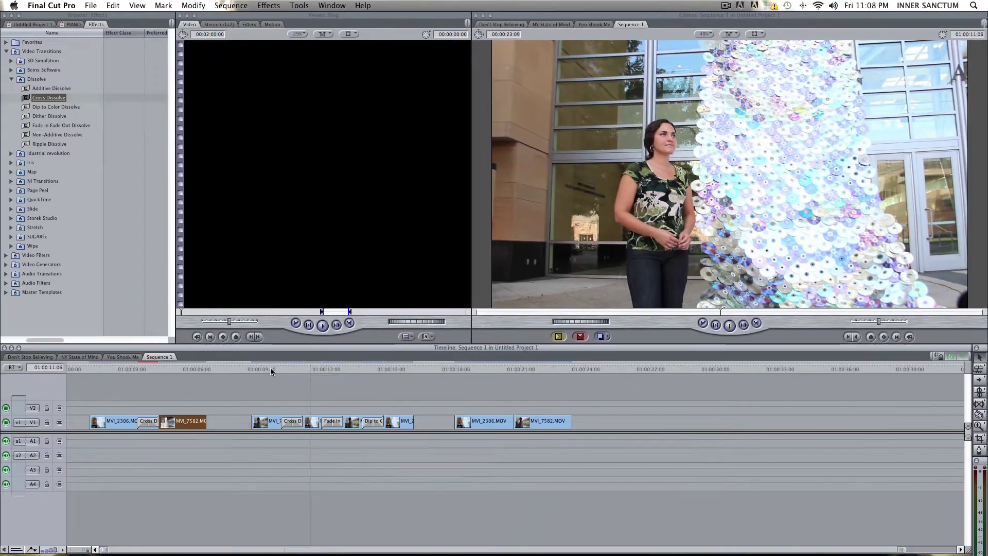
pyautogui.press('space')
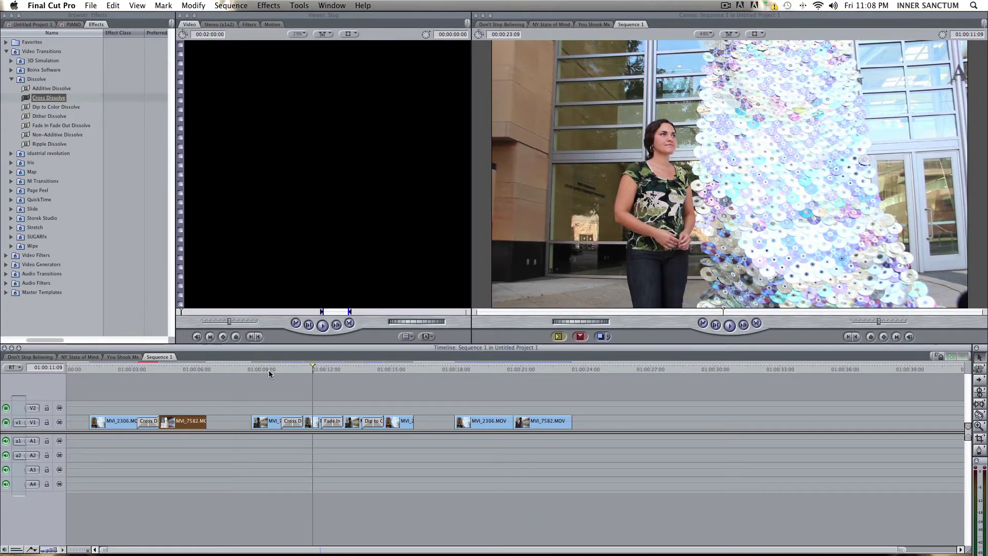
pyautogui.click(170, 405)
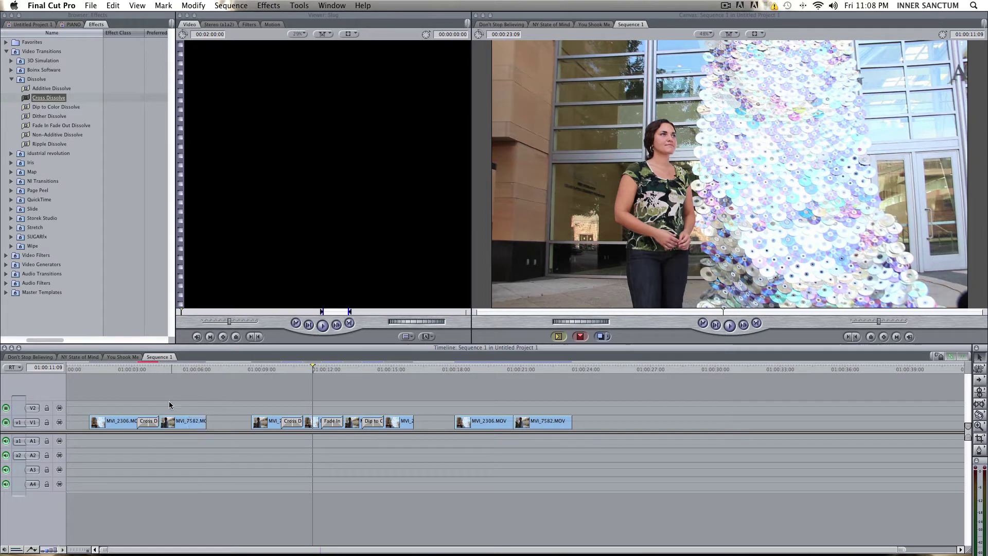
pyautogui.click(152, 422)
pyautogui.press('super+equal')
pyautogui.press('super+equal')
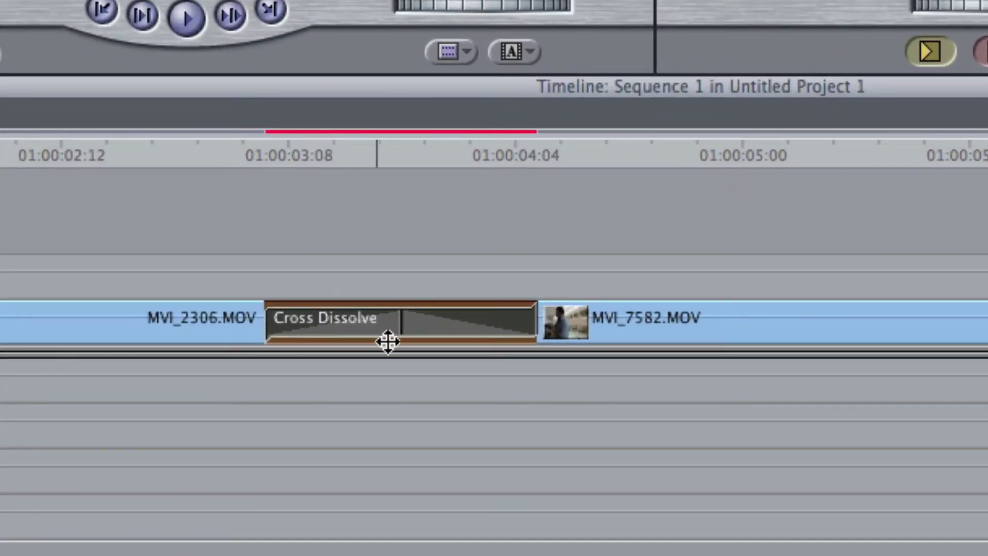
# Step: Drag the Cross Dissolve's right edge outward to lengthen the transition
pyautogui.click(533, 255)
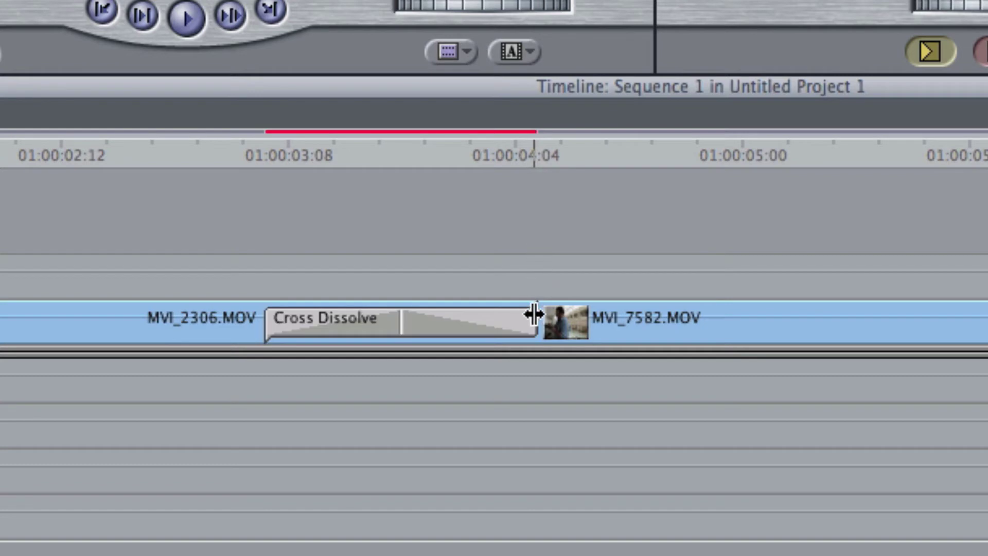
pyautogui.moveTo(536, 318)
pyautogui.mouseDown()
pyautogui.moveTo(735, 318)
pyautogui.moveTo(466, 320)
pyautogui.moveTo(648, 319)
pyautogui.mouseUp()
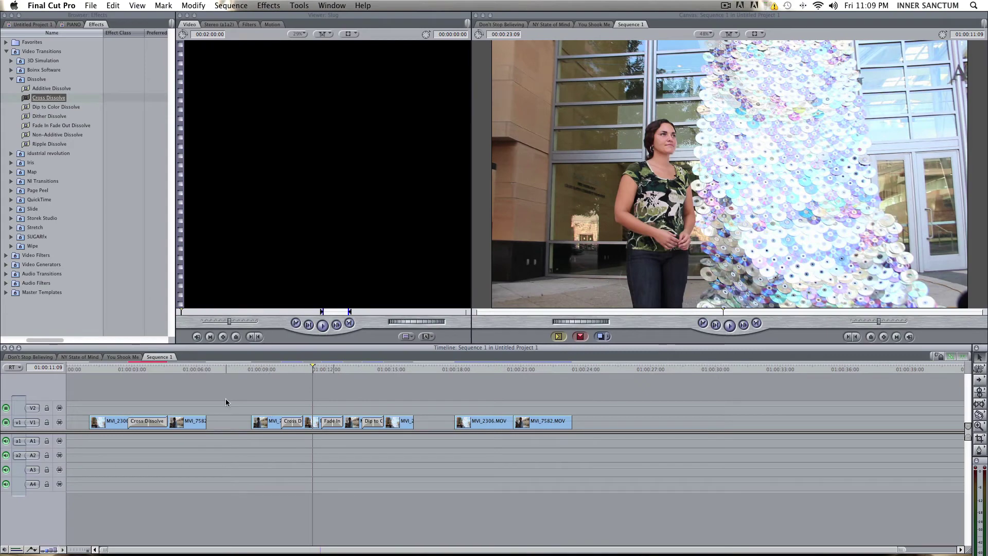
pyautogui.click(277, 369)
pyautogui.press('space')
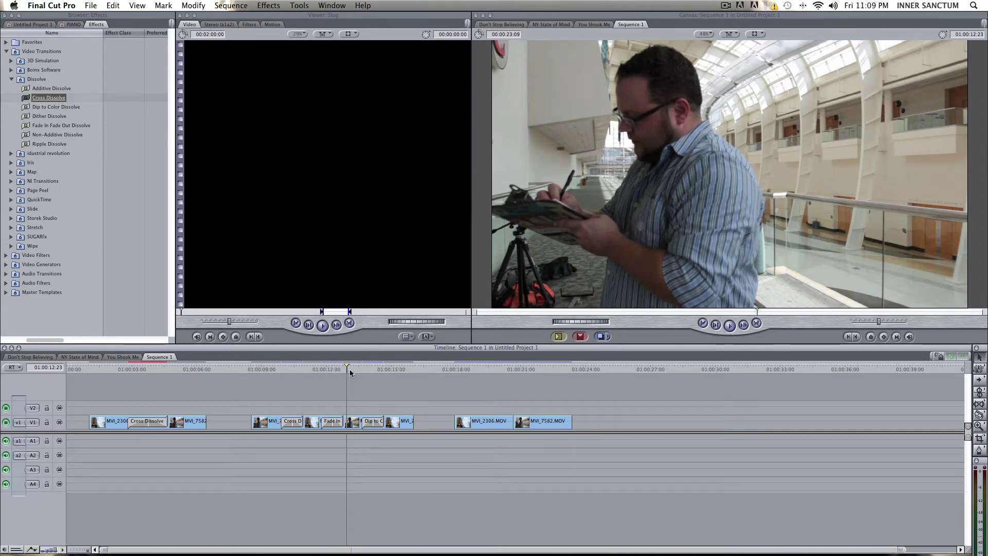
pyautogui.moveTo(353, 369); pyautogui.dragTo(356, 369)
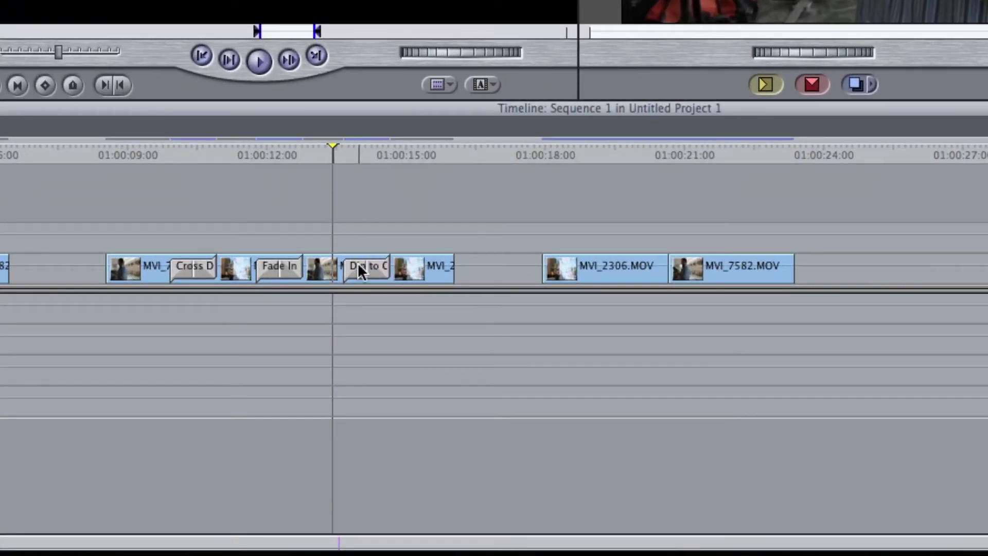
# Step: Open the Dip to Color Dissolve settings, eyedrop white from the frame as its colour, and play it
pyautogui.doubleClick(356, 267)
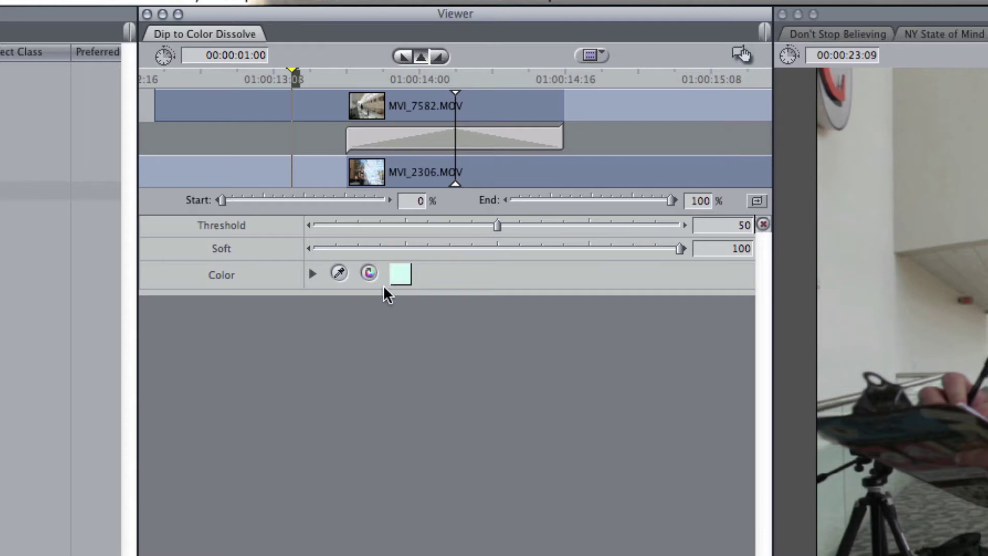
pyautogui.click(339, 273)
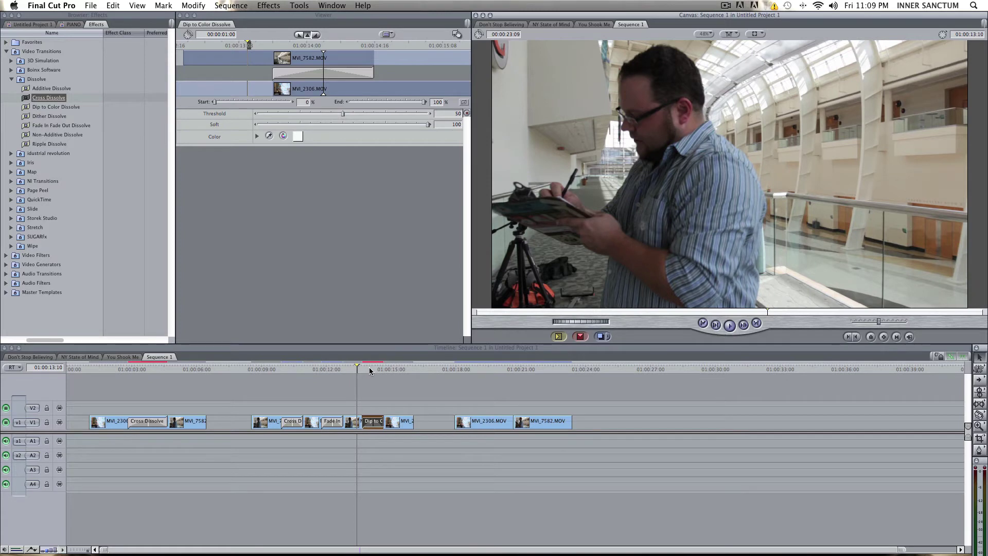
pyautogui.click(361, 394)
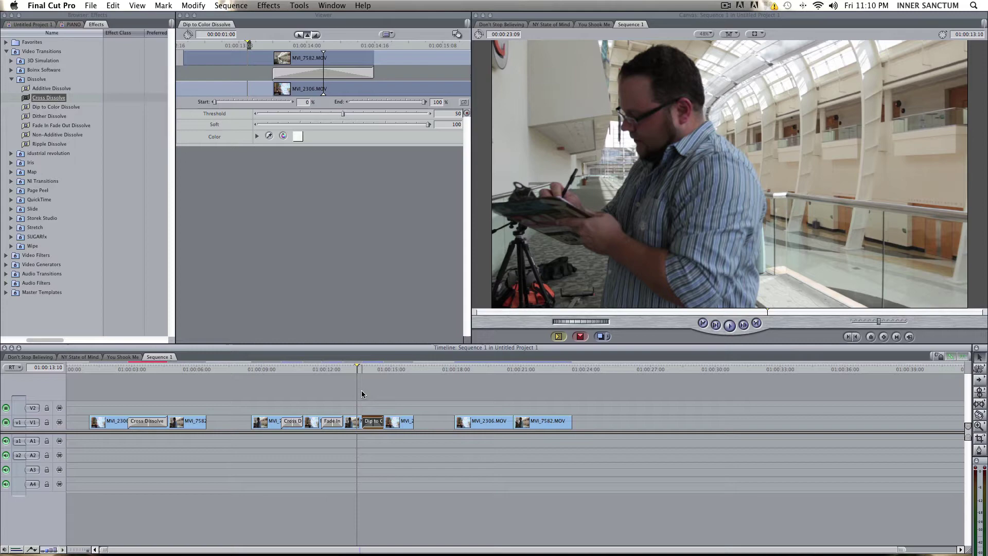
pyautogui.press('space')
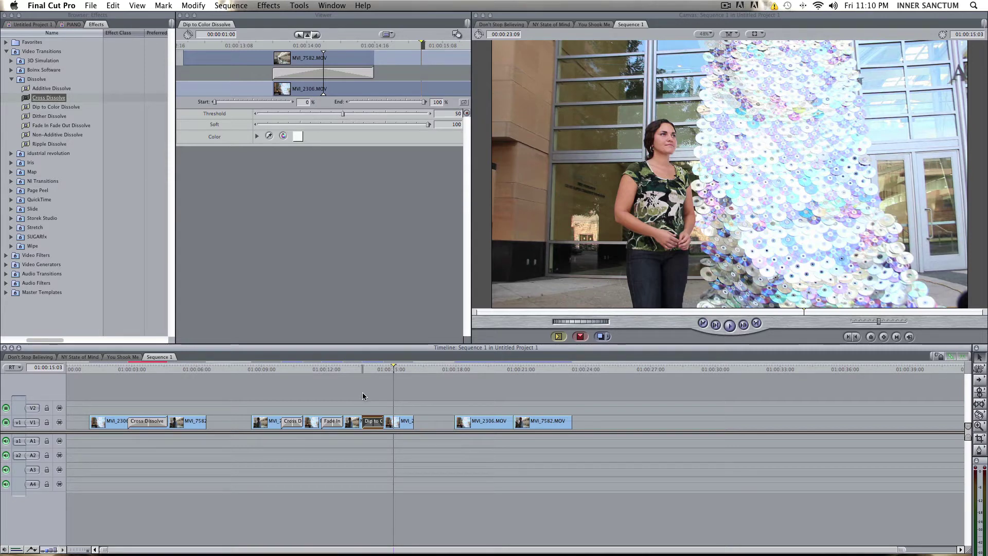
# Step: Delete the Cross Dissolve between MVI_2306 and MVI_7582, leaving a straight cut on V1
pyautogui.click(415, 401)
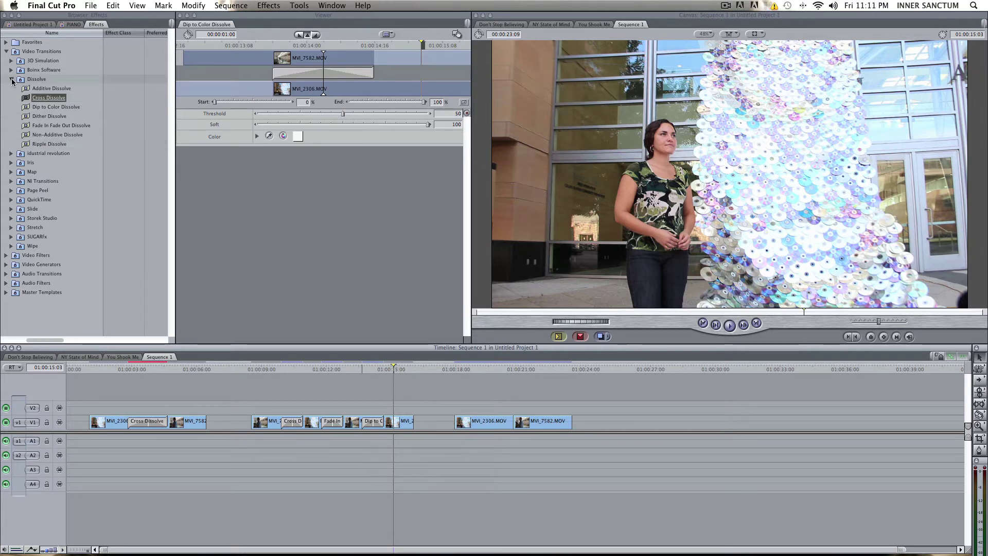
pyautogui.click(12, 80)
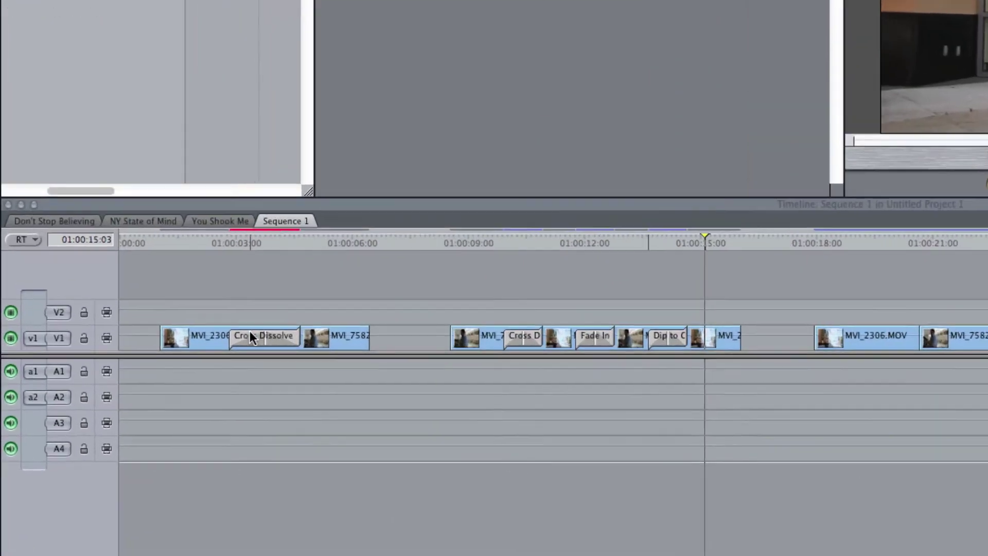
pyautogui.click(140, 419)
pyautogui.press('Delete')
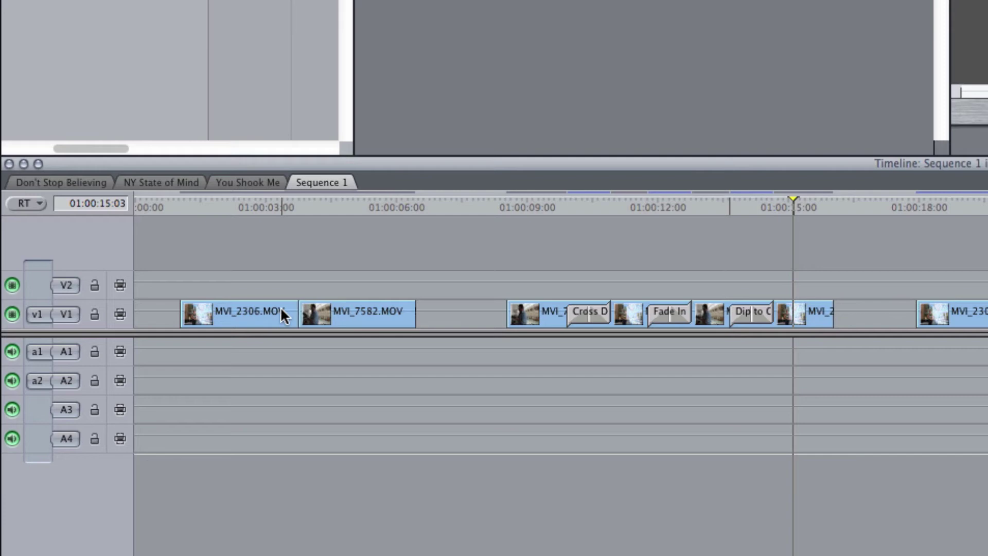
pyautogui.click(265, 311)
pyautogui.press('super+equal')
pyautogui.press('super+equal')
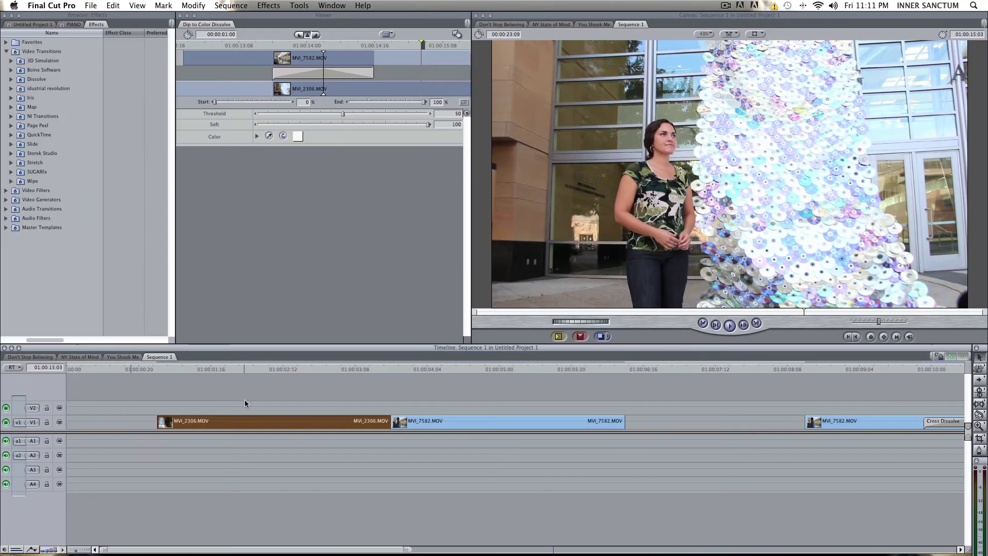
pyautogui.click(245, 399)
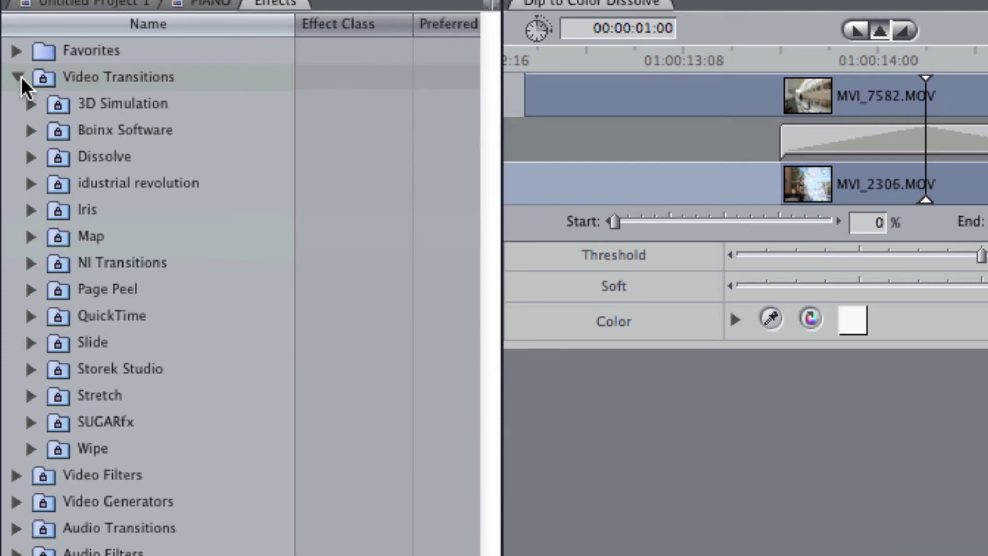
# Step: Apply the Color Corrector filter from Video Filters > Color Correction to MVI_2306 and MVI_7582
pyautogui.click(19, 77)
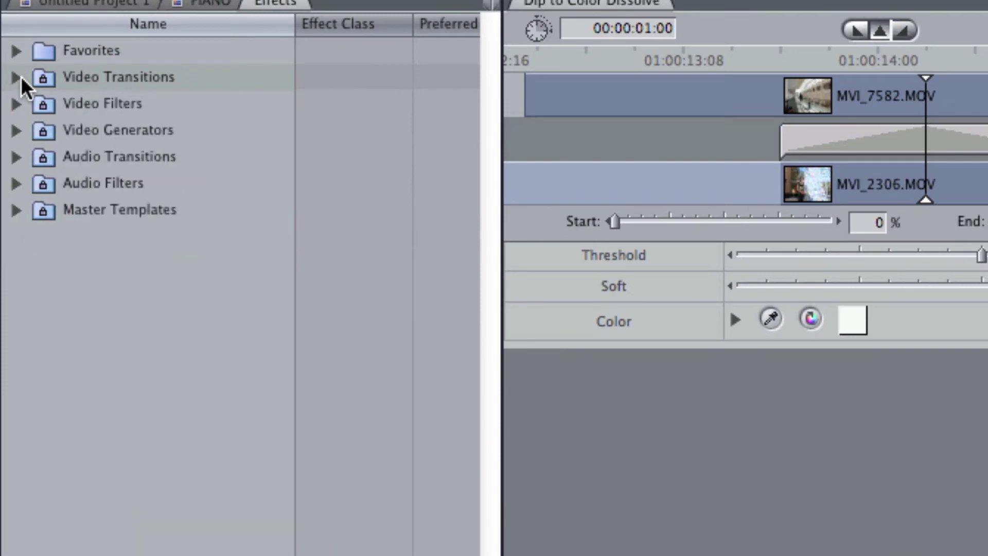
pyautogui.click(17, 104)
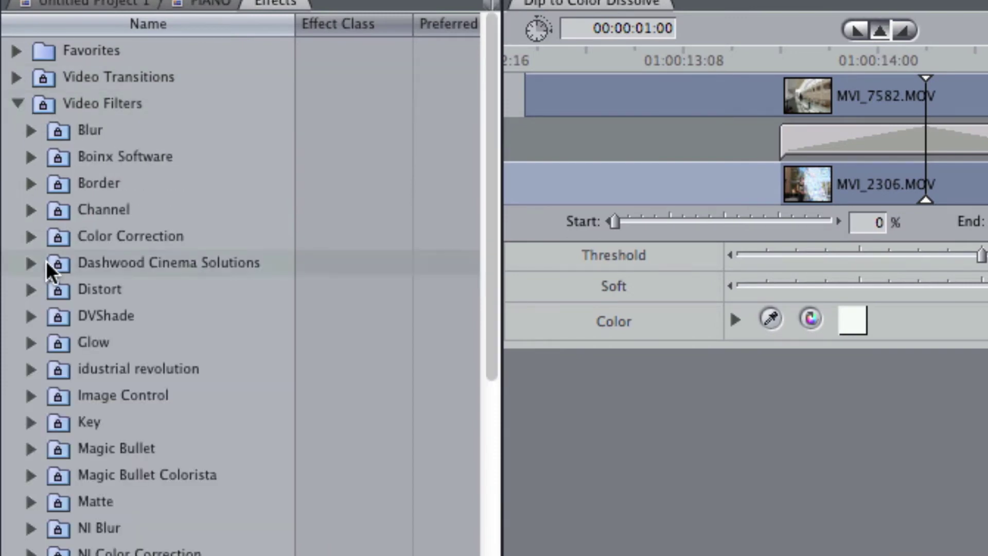
pyautogui.click(30, 237)
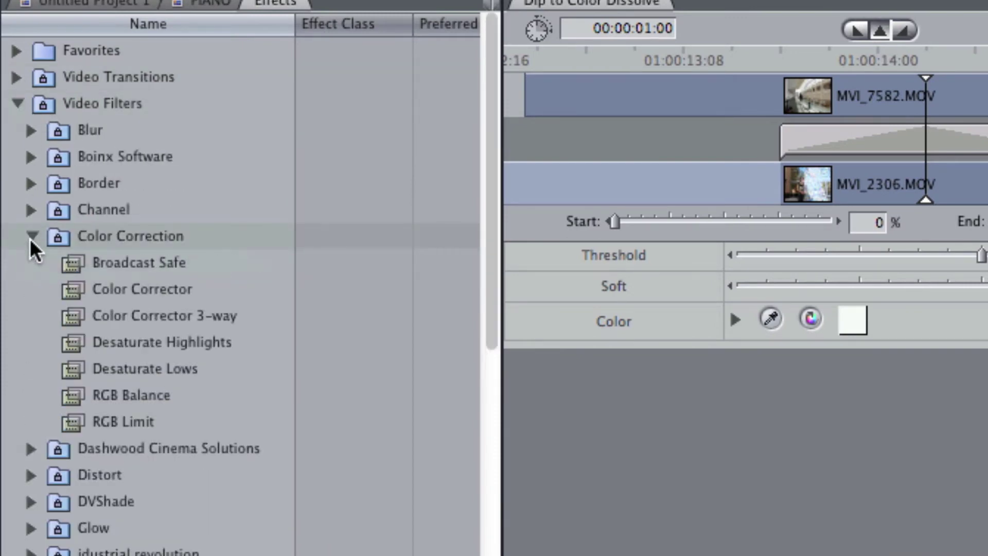
pyautogui.click(77, 288)
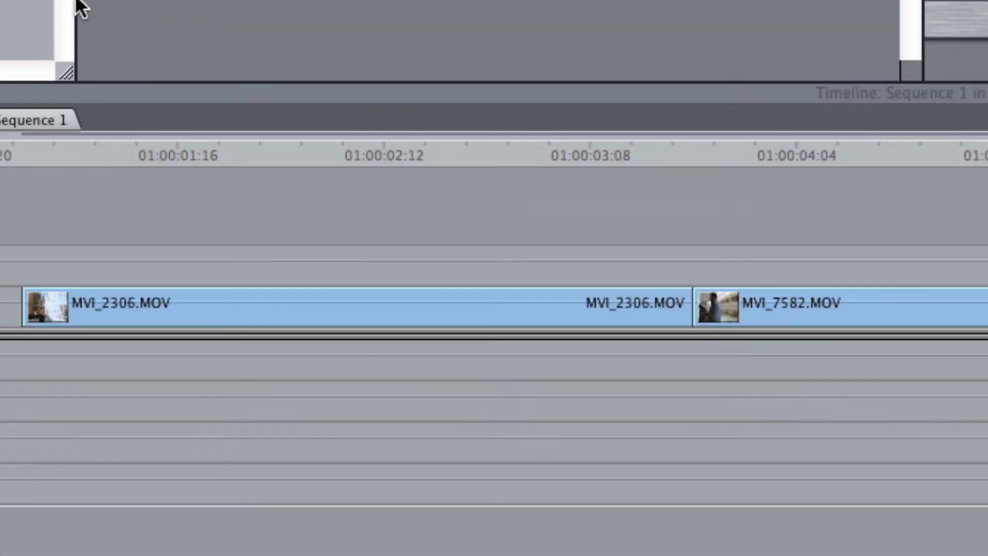
pyautogui.moveTo(79, 8); pyautogui.dragTo(439, 317)
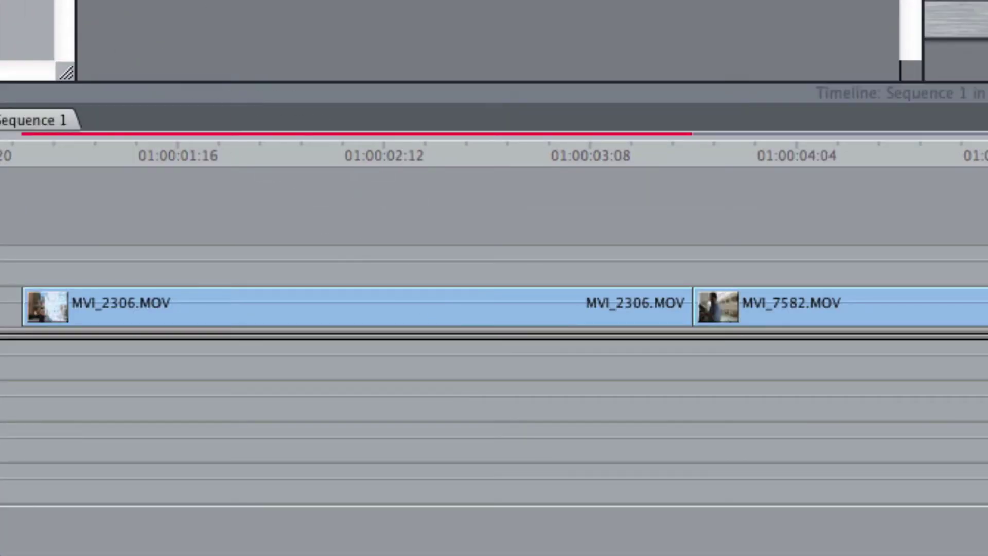
pyautogui.moveTo(80, 7); pyautogui.dragTo(838, 320)
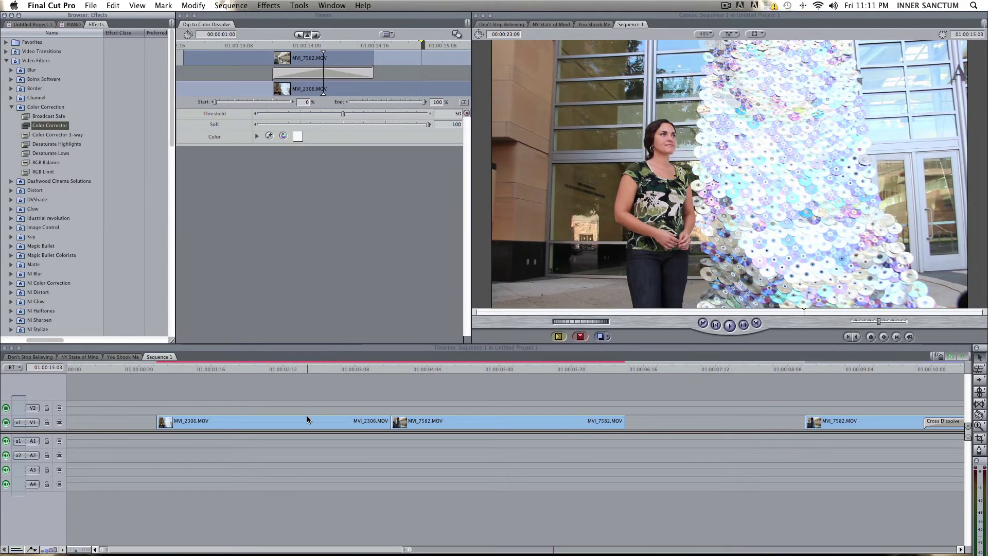
pyautogui.click(306, 421)
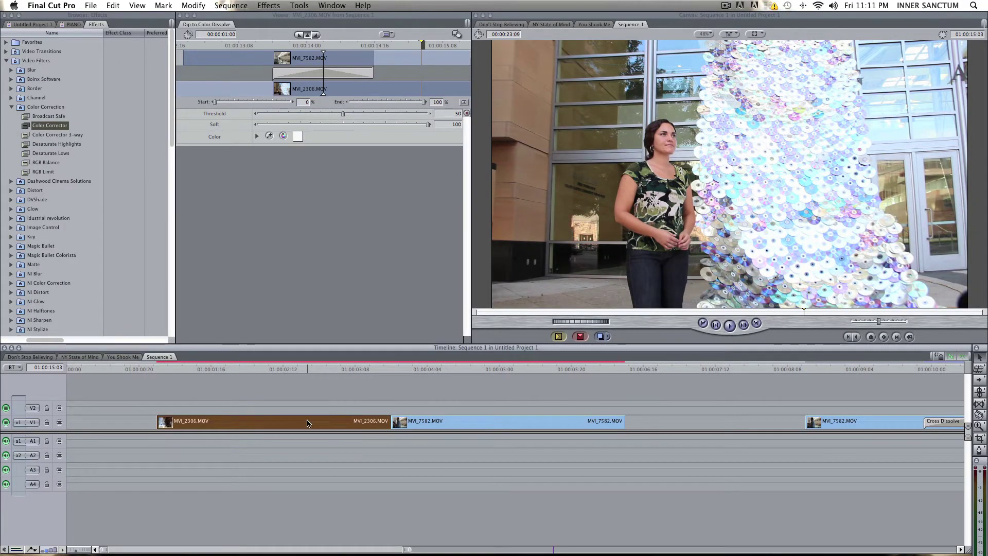
# Step: Open MVI_2306's Color Corrector controls and set a keyframe at 01:00:03:06
pyautogui.doubleClick(307, 421)
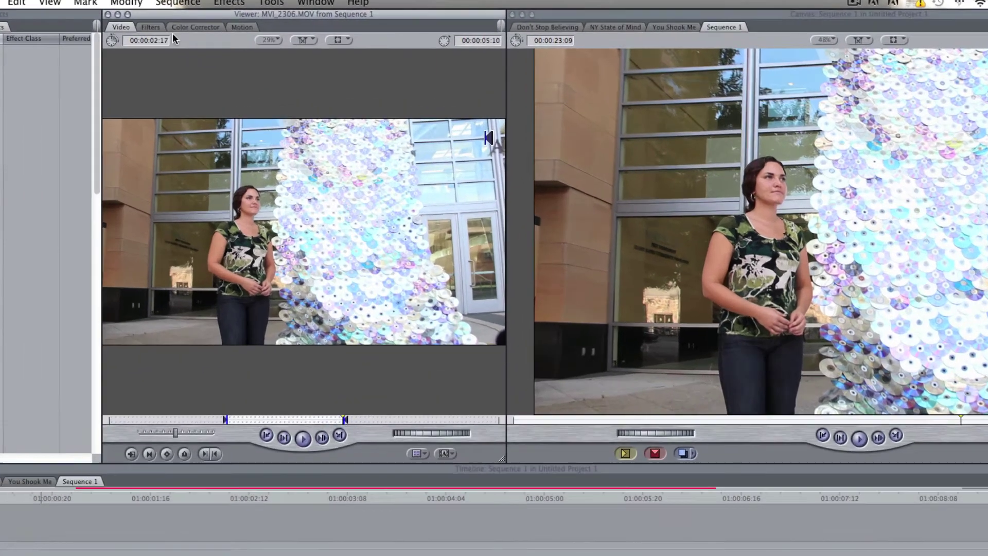
pyautogui.click(195, 28)
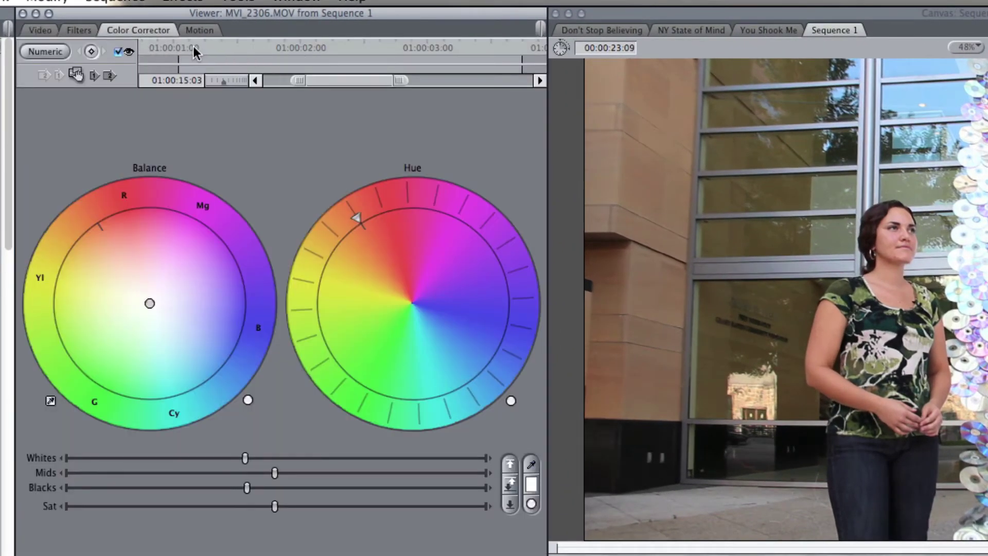
pyautogui.moveTo(195, 52); pyautogui.dragTo(392, 49)
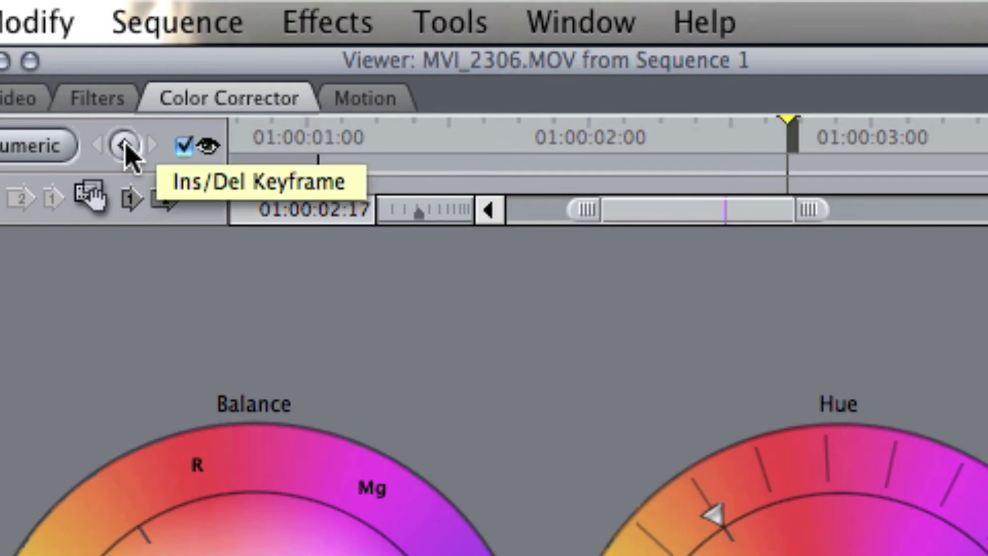
pyautogui.click(125, 147)
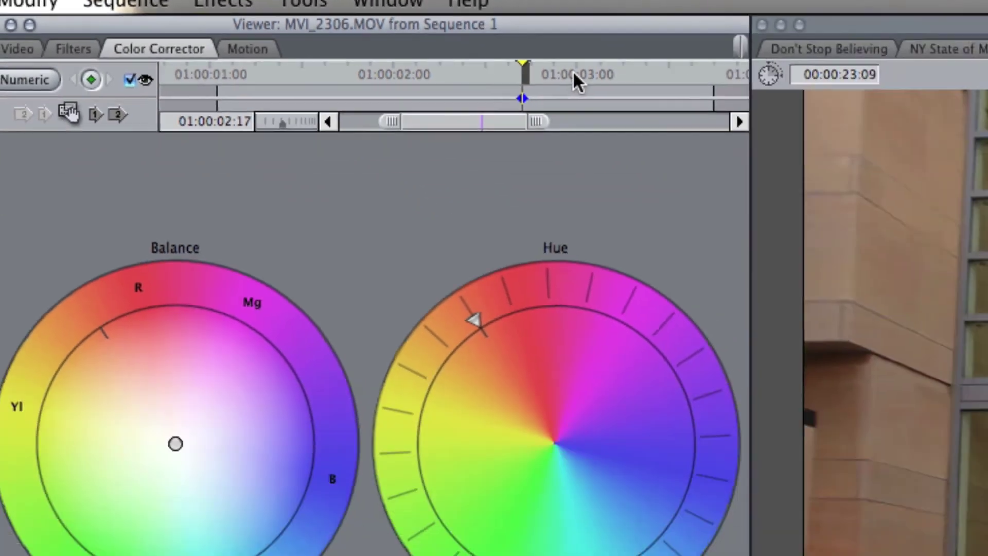
# Step: At 01:00:03:15, raise Whites, Mids and Blacks to wash MVI_2306 out to white
pyautogui.click(883, 149)
pyautogui.moveTo(405, 40); pyautogui.dragTo(471, 34)
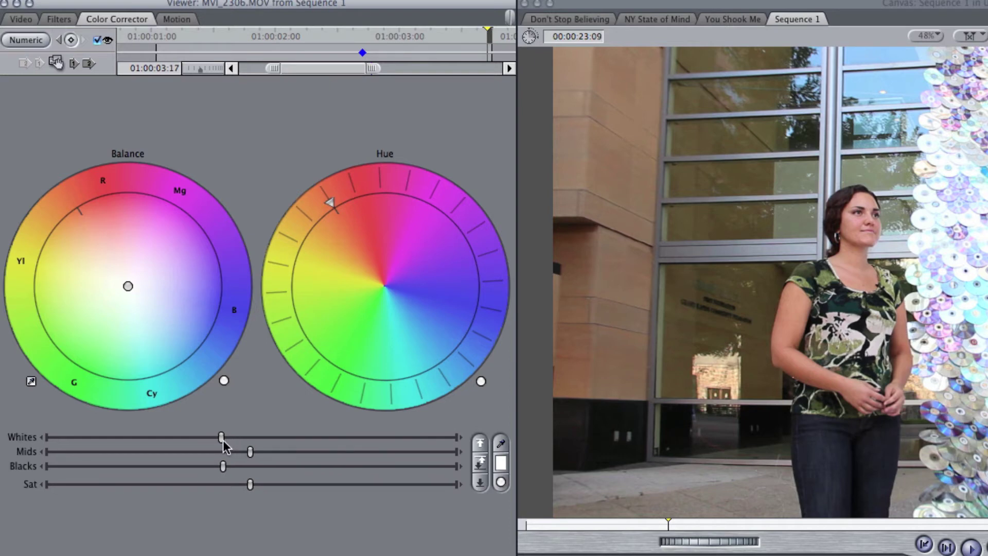
pyautogui.moveTo(222, 439); pyautogui.dragTo(420, 438)
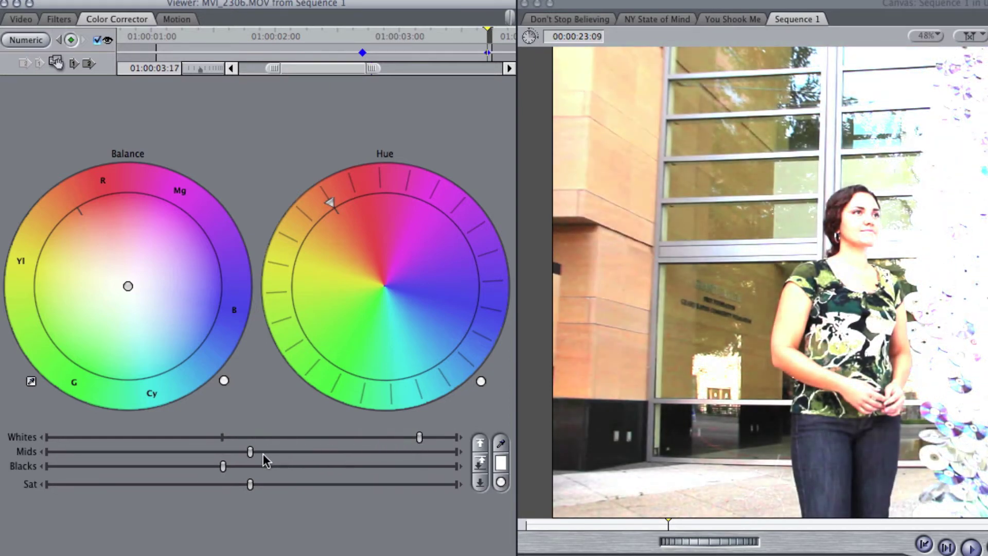
pyautogui.moveTo(250, 454); pyautogui.dragTo(406, 461)
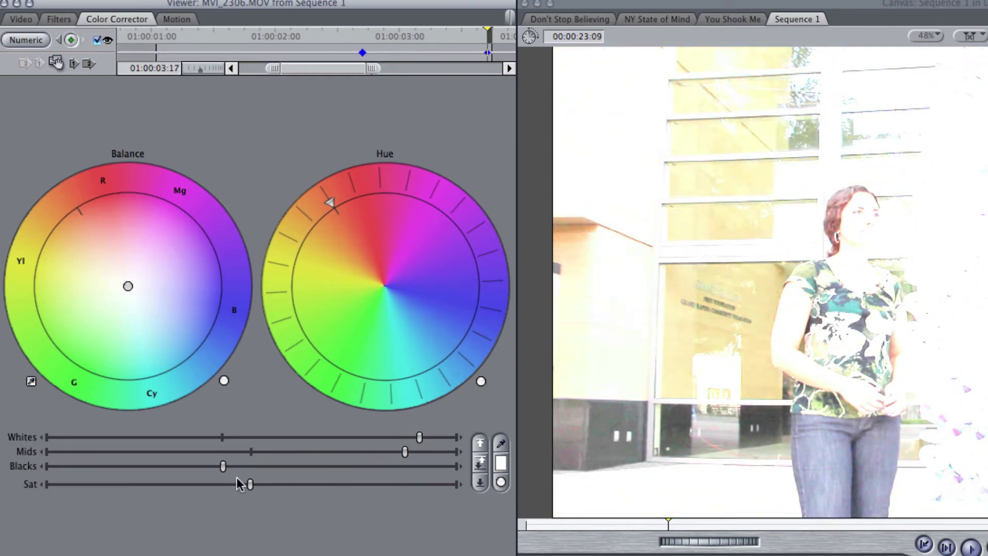
pyautogui.moveTo(226, 468); pyautogui.dragTo(380, 474)
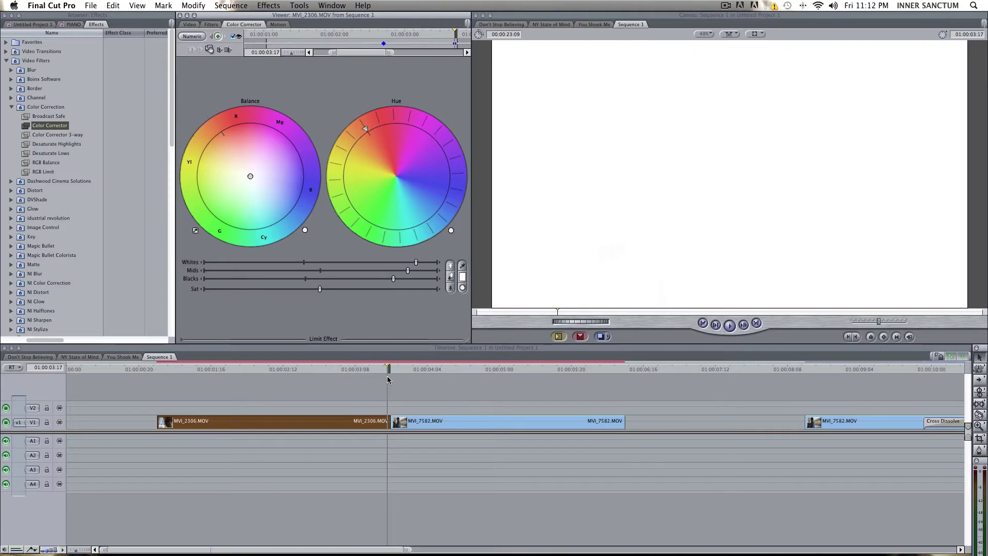
# Step: Keyframe MVI_7582's first frame with raised Mids and Blacks so it starts washed out white
pyautogui.click(419, 424)
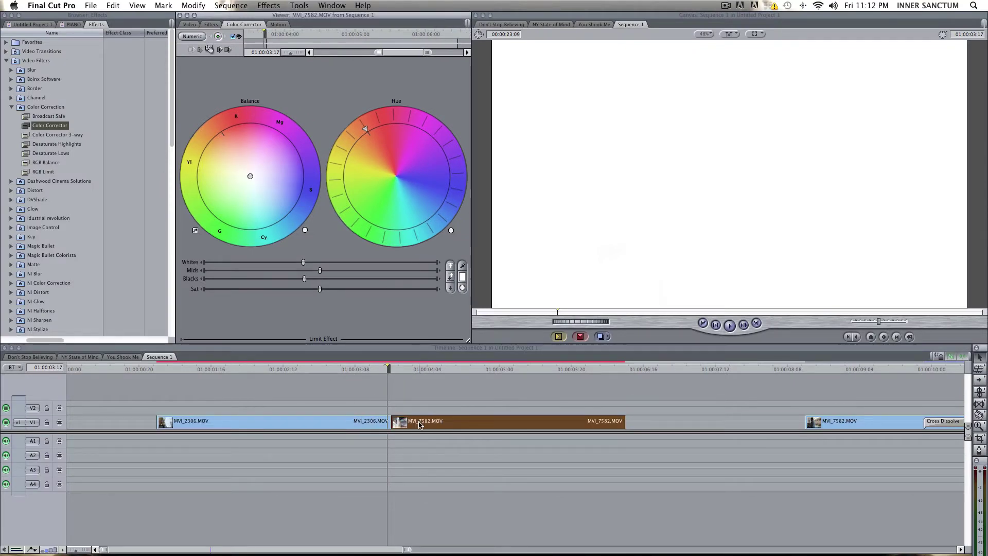
pyautogui.press('Right')
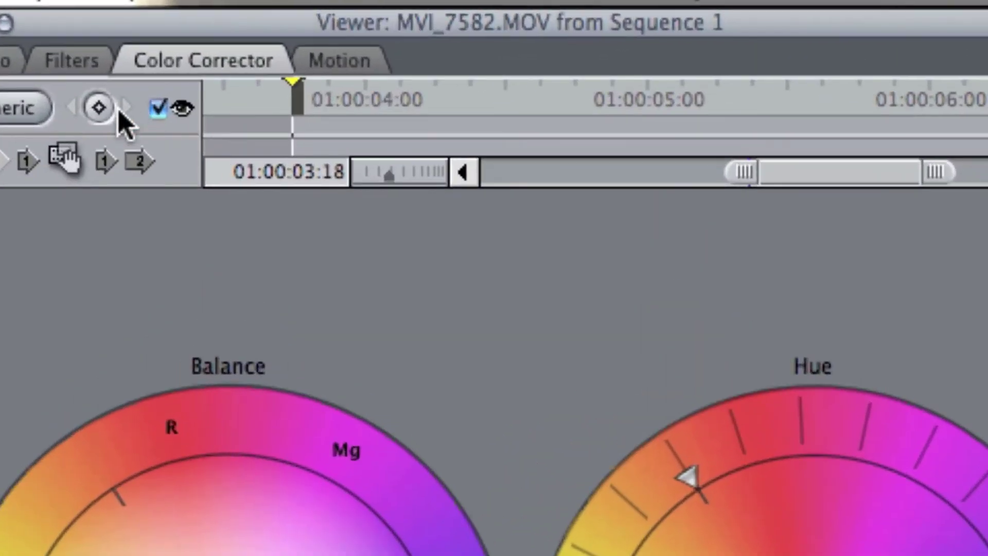
pyautogui.click(98, 108)
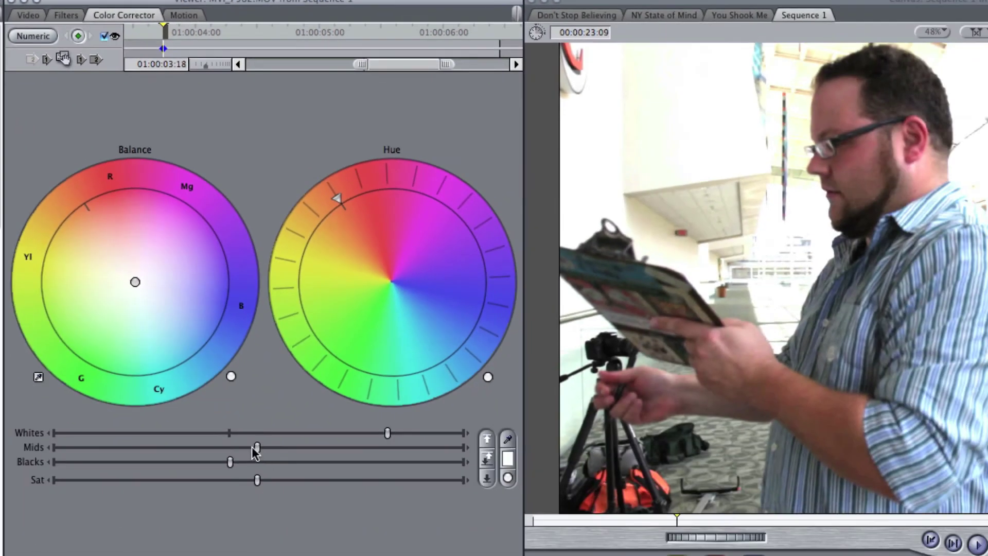
pyautogui.moveTo(257, 447); pyautogui.dragTo(403, 447)
pyautogui.moveTo(230, 462); pyautogui.dragTo(381, 462)
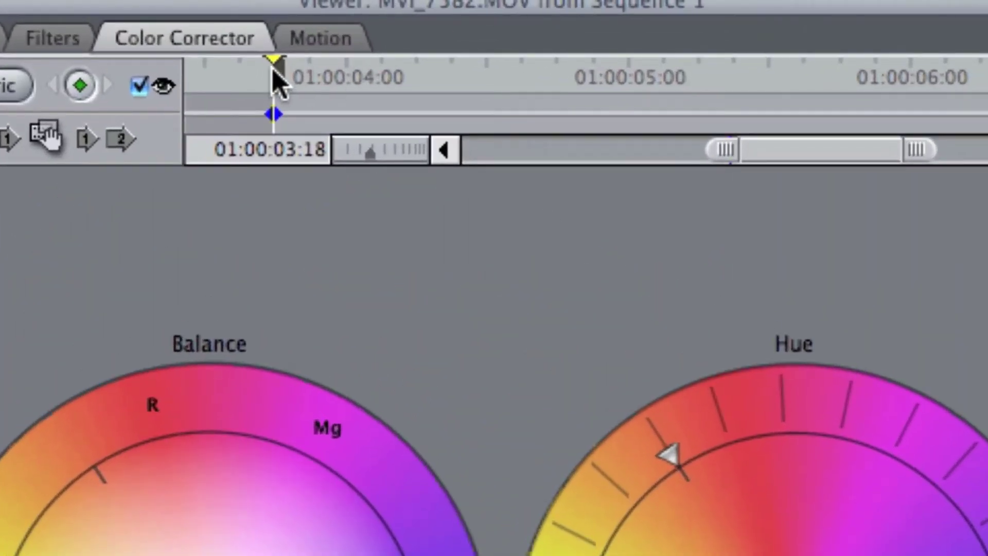
# Step: Add a keyframe at 01:00:04:13 and reset Whites, Mids and Blacks to normal
pyautogui.moveTo(218, 57); pyautogui.dragTo(304, 57)
pyautogui.moveTo(401, 73); pyautogui.dragTo(496, 72)
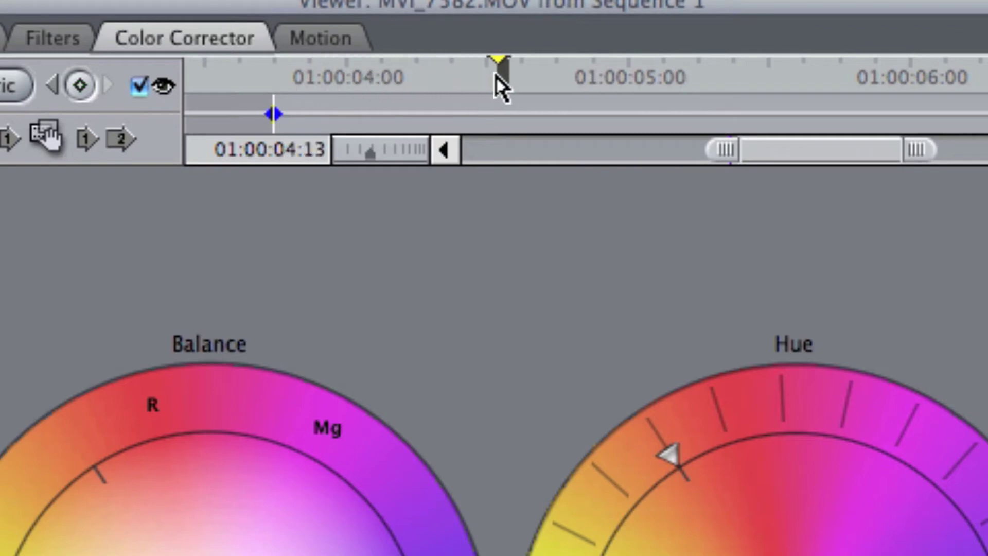
pyautogui.click(81, 86)
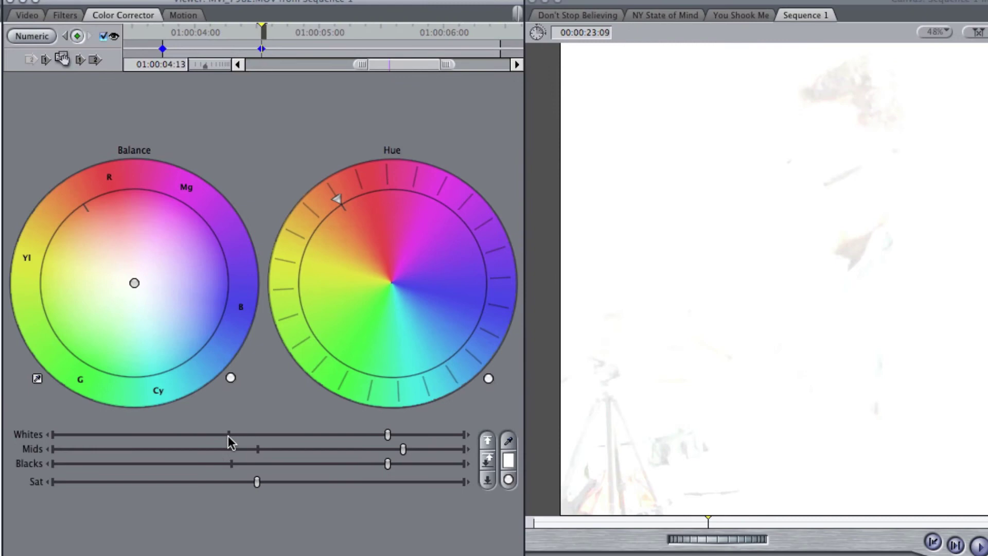
pyautogui.click(229, 436)
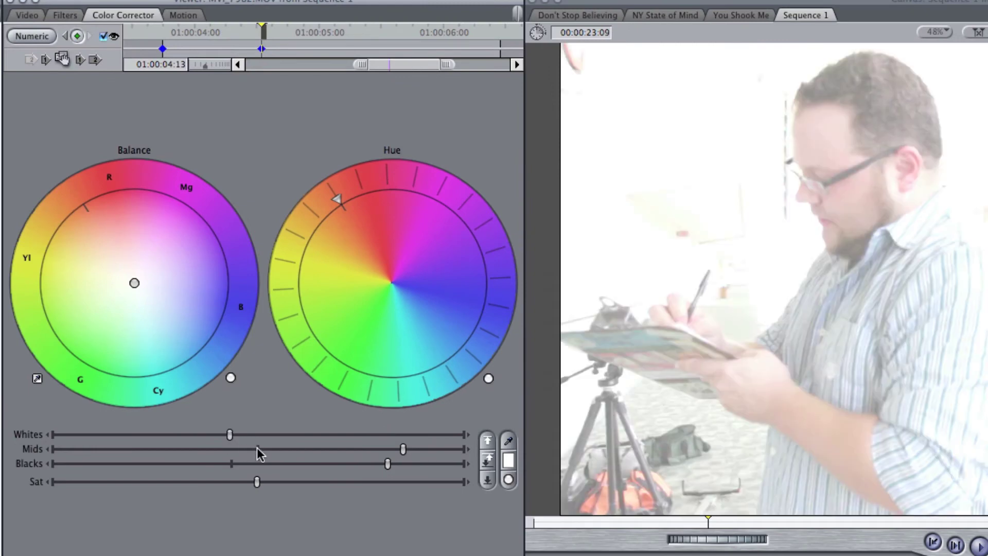
pyautogui.click(258, 448)
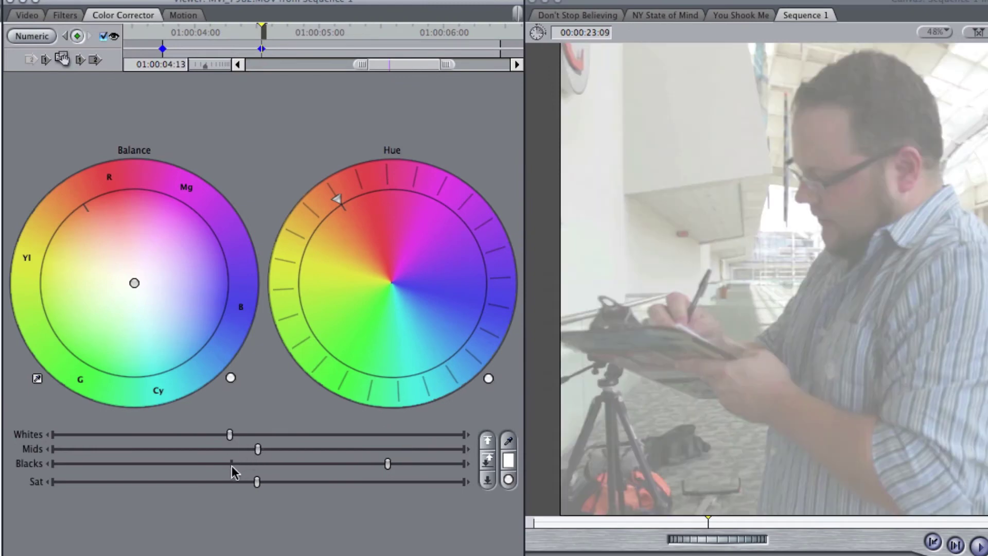
pyautogui.click(231, 464)
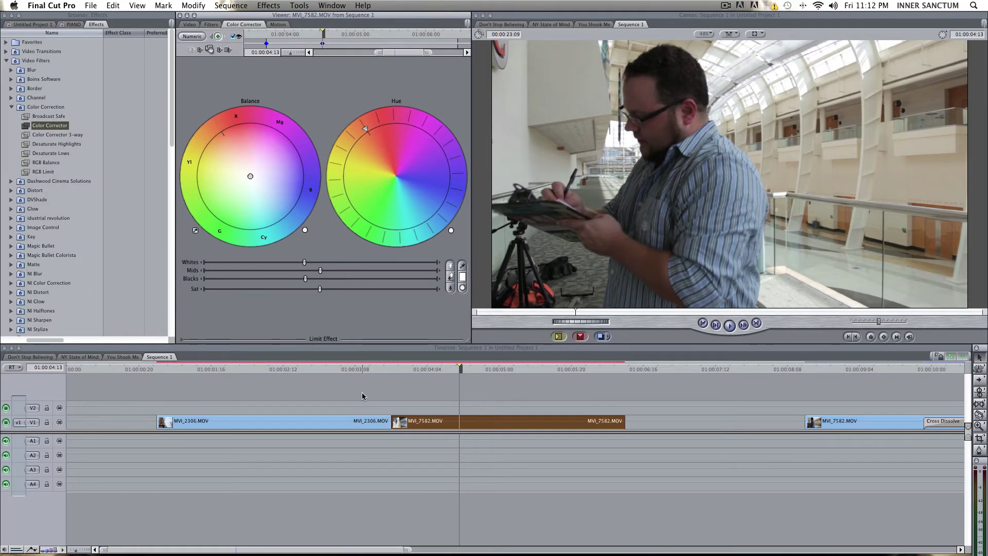
# Step: Play the sequence through the white dip transition from 01:00:13:16 with the timeline zoomed out
pyautogui.hscroll(10, 362, 395)
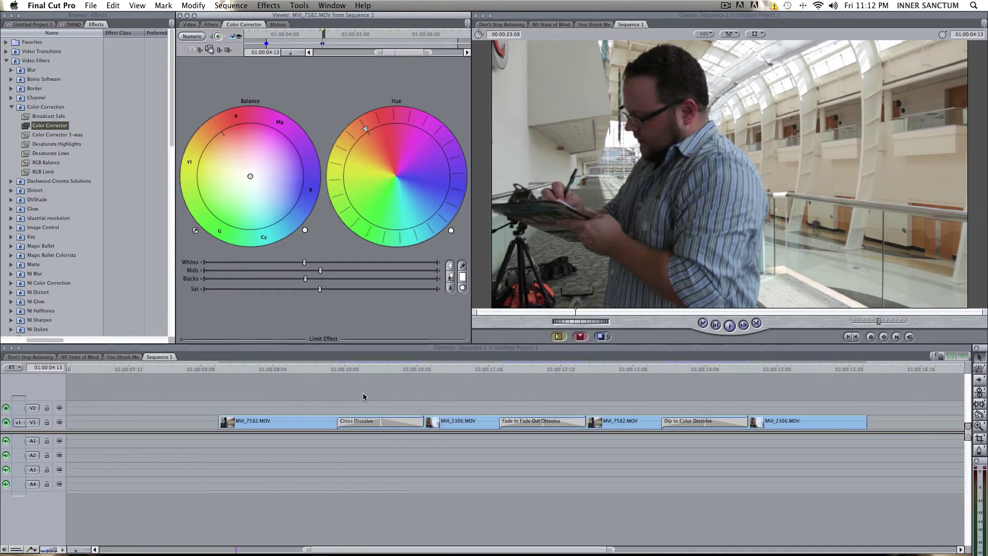
pyautogui.hscroll(10, 363, 397)
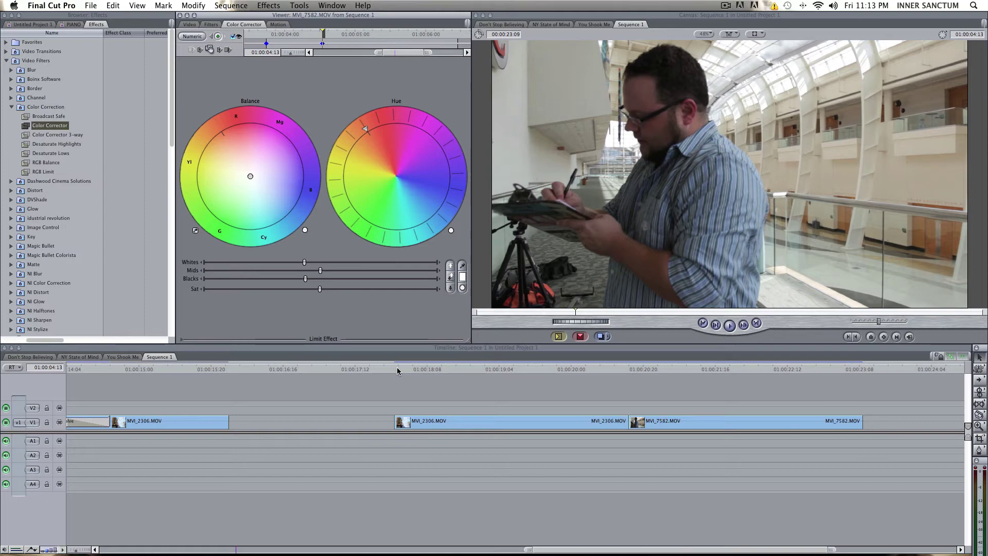
pyautogui.click(397, 370)
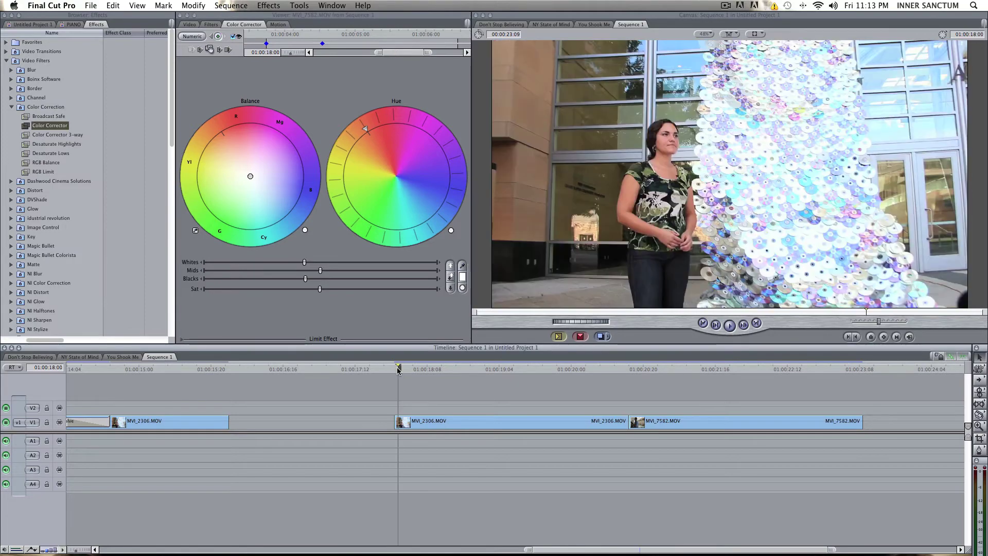
pyautogui.press('space')
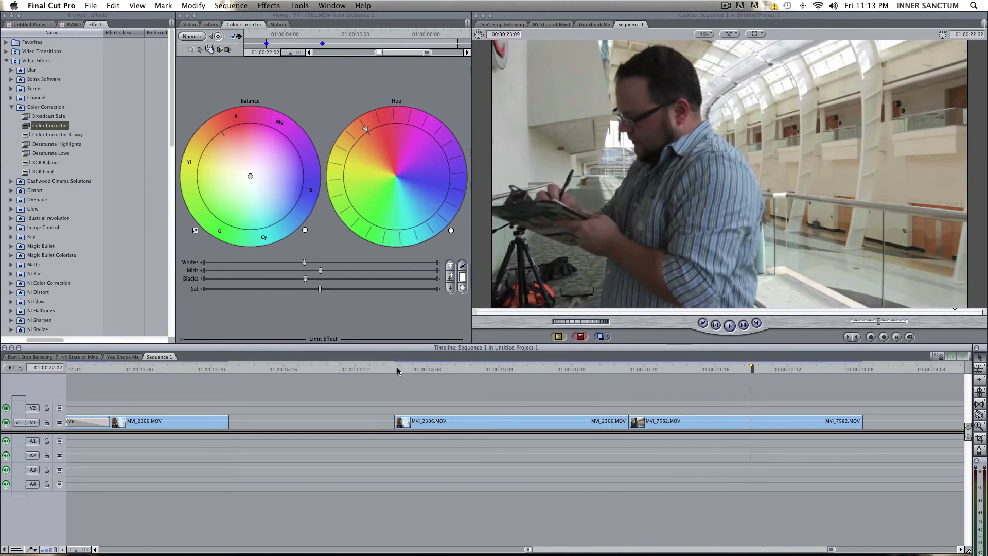
pyautogui.press('super+minus')
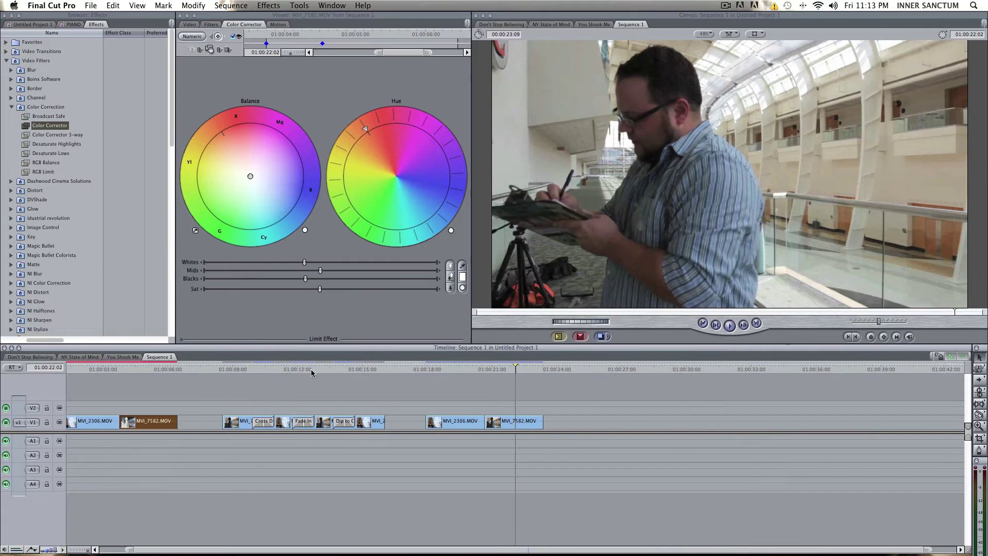
pyautogui.moveTo(328, 369); pyautogui.dragTo(334, 374)
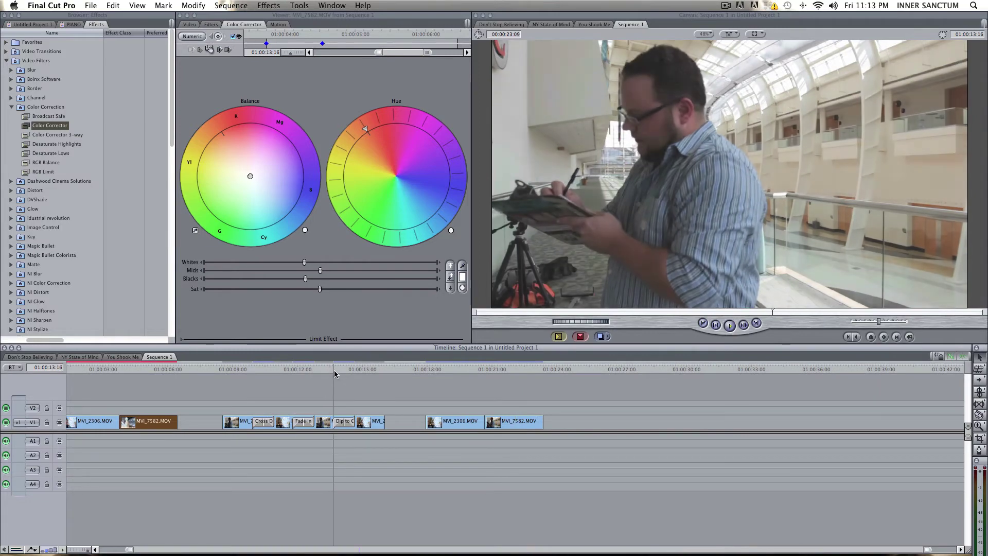
pyautogui.press('space')
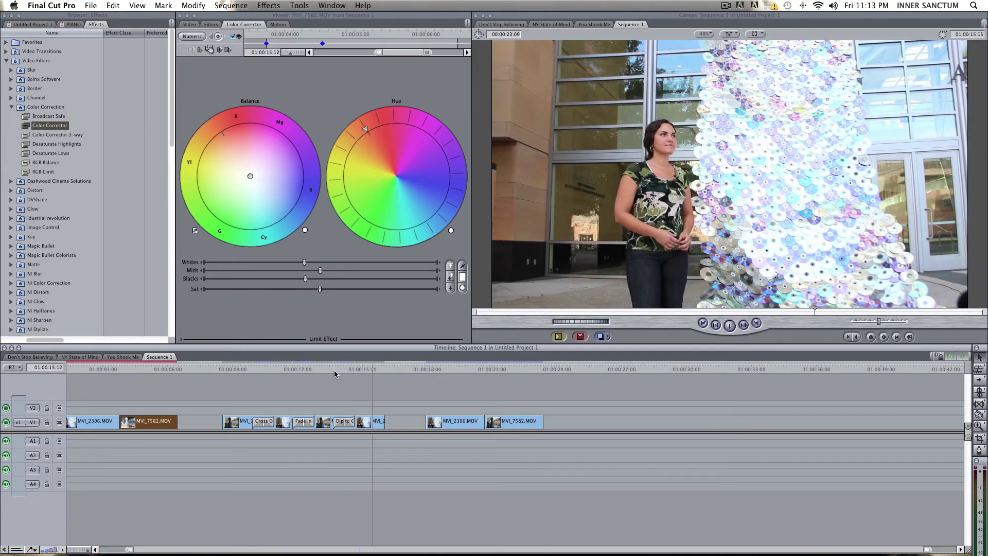
pyautogui.press('space')
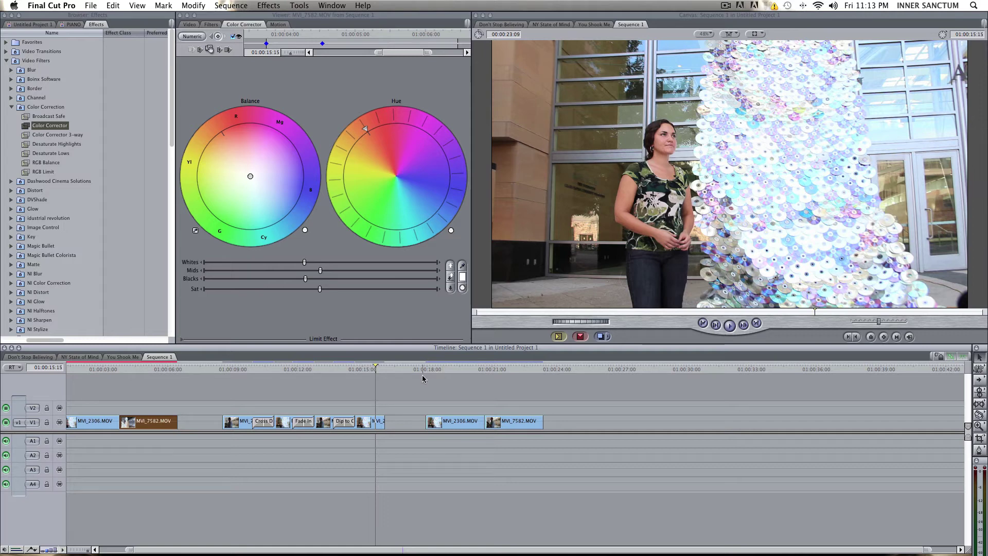
pyautogui.click(429, 369)
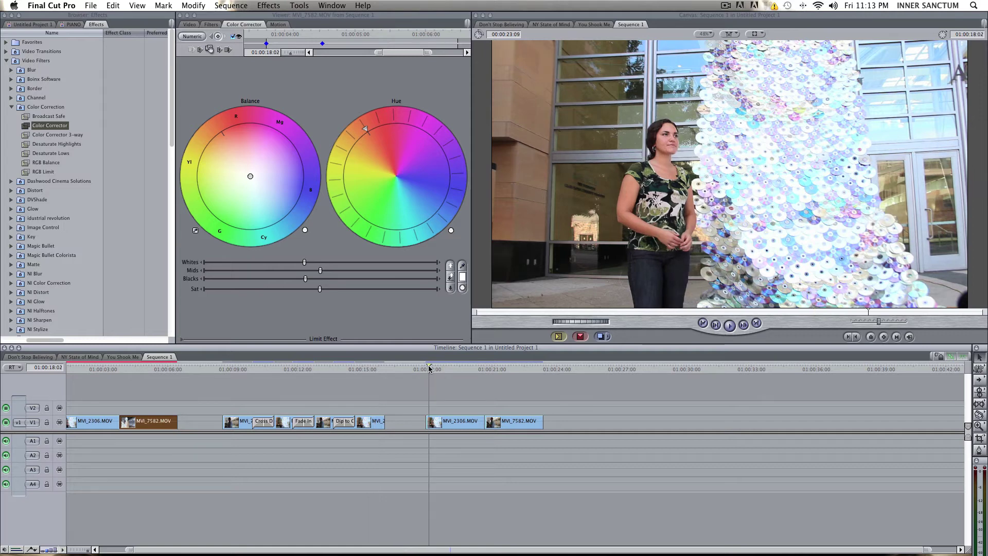
# Step: Park the playhead at 01:00:02:17 and select clip MVI_2306
pyautogui.click(221, 402)
pyautogui.hscroll(-2, 227, 403)
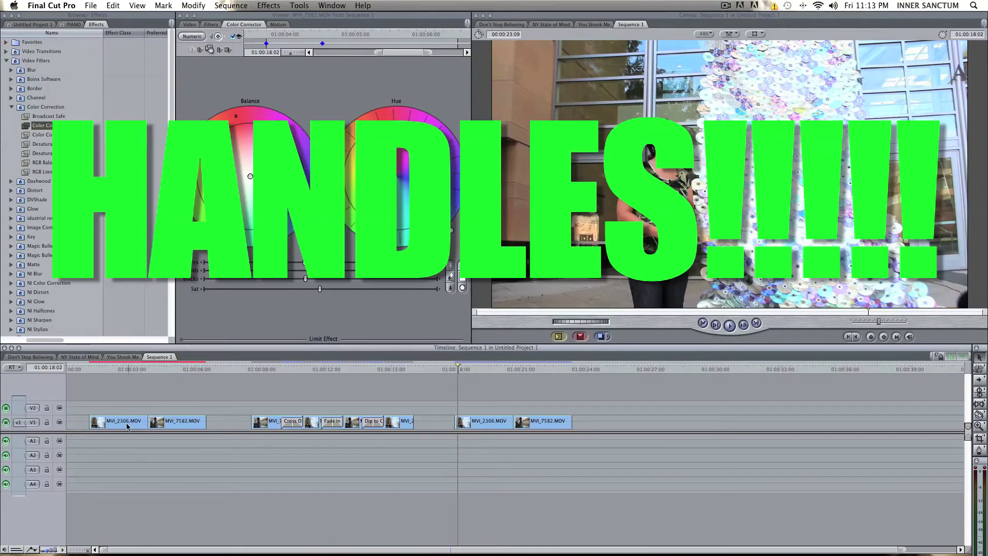
pyautogui.click(295, 422)
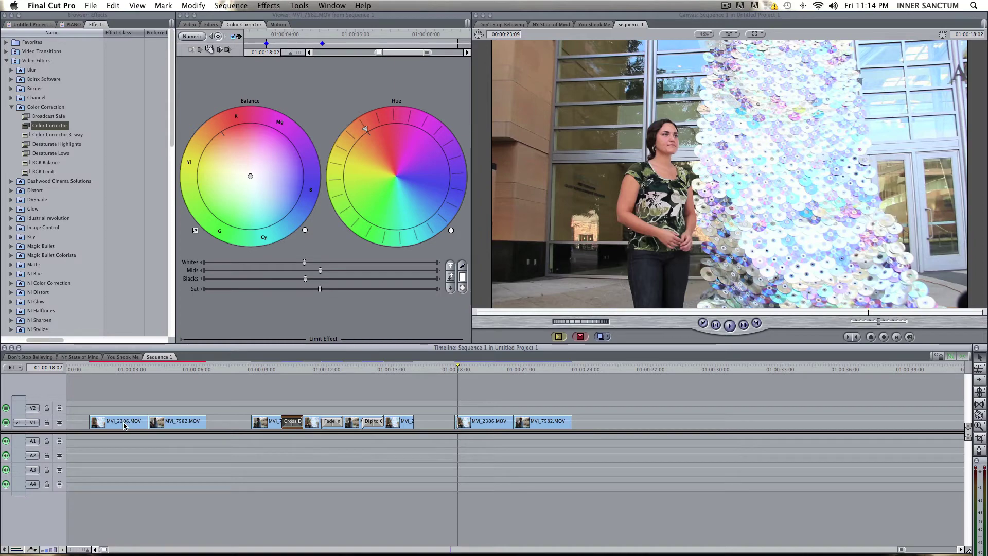
pyautogui.click(125, 369)
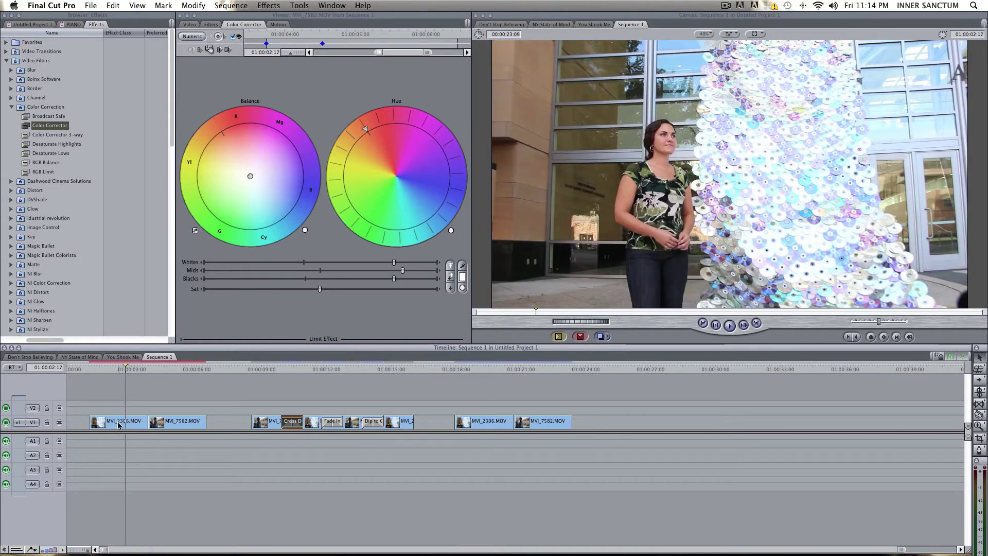
pyautogui.click(118, 423)
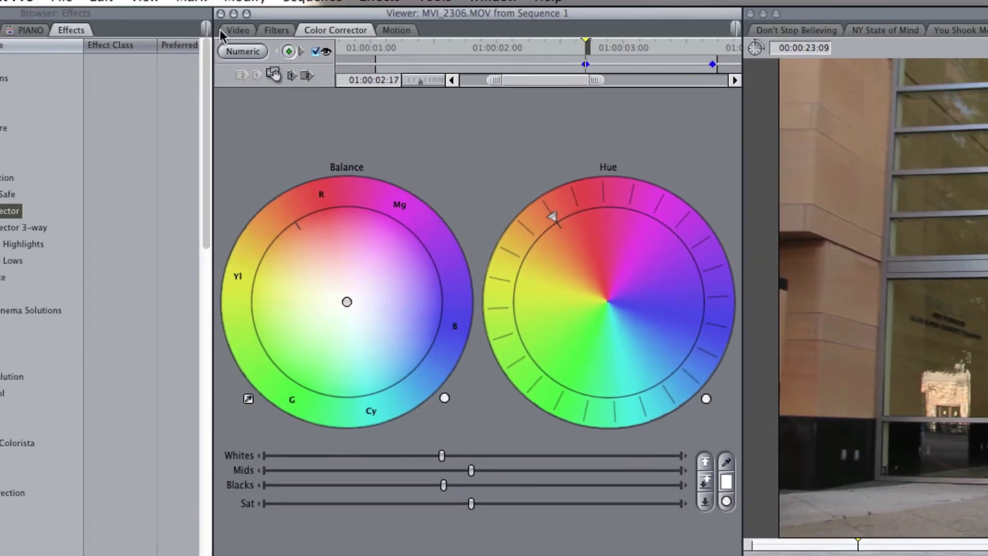
# Step: Scrub MVI_2306's handle media past its In and Out marks, then select the MVI_7582 edit point
pyautogui.click(237, 31)
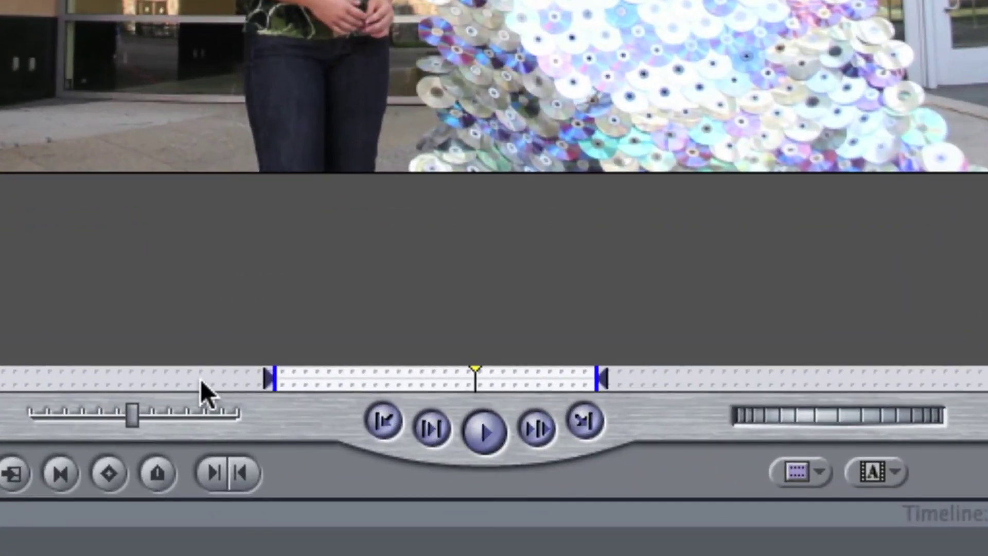
pyautogui.click(335, 544)
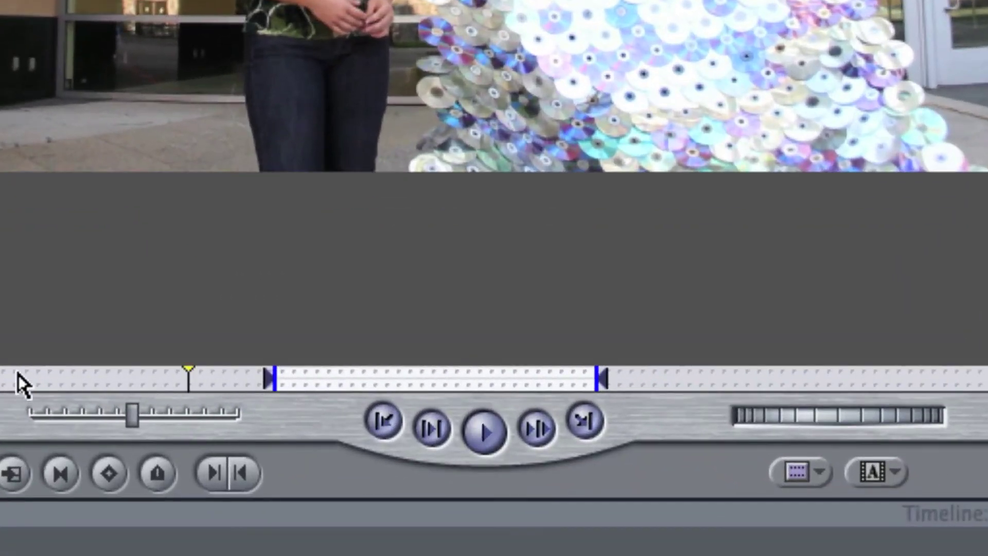
pyautogui.moveTo(18, 383); pyautogui.dragTo(570, 373)
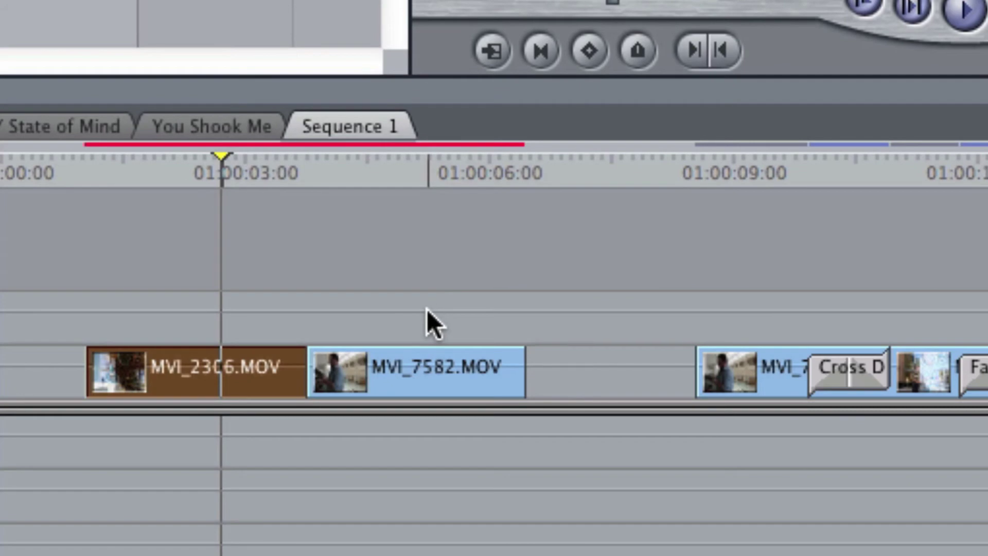
pyautogui.click(399, 371)
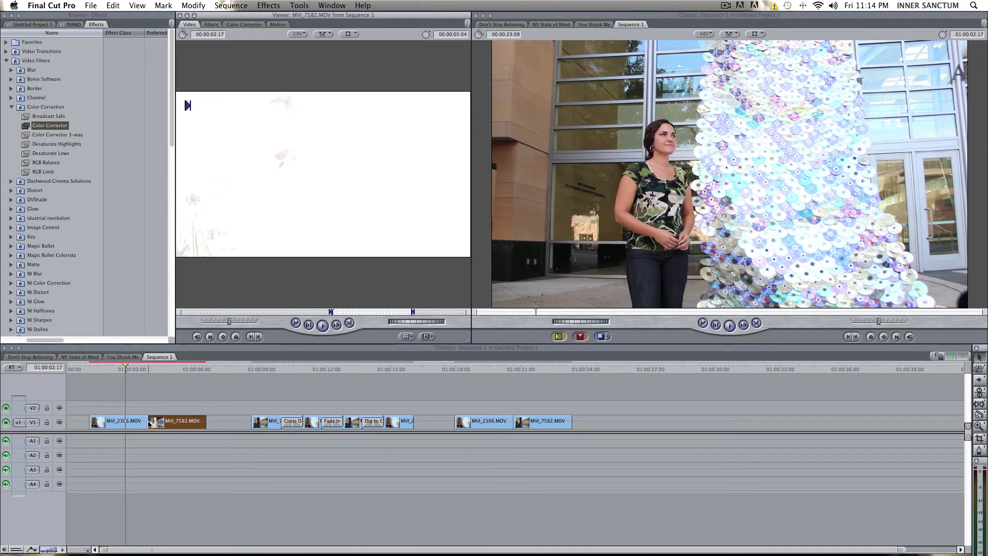
pyautogui.click(149, 423)
# Step: Zoom in on the MVI_2306/MVI_7582 edit point and add a Cross Dissolve there
pyautogui.click(150, 422)
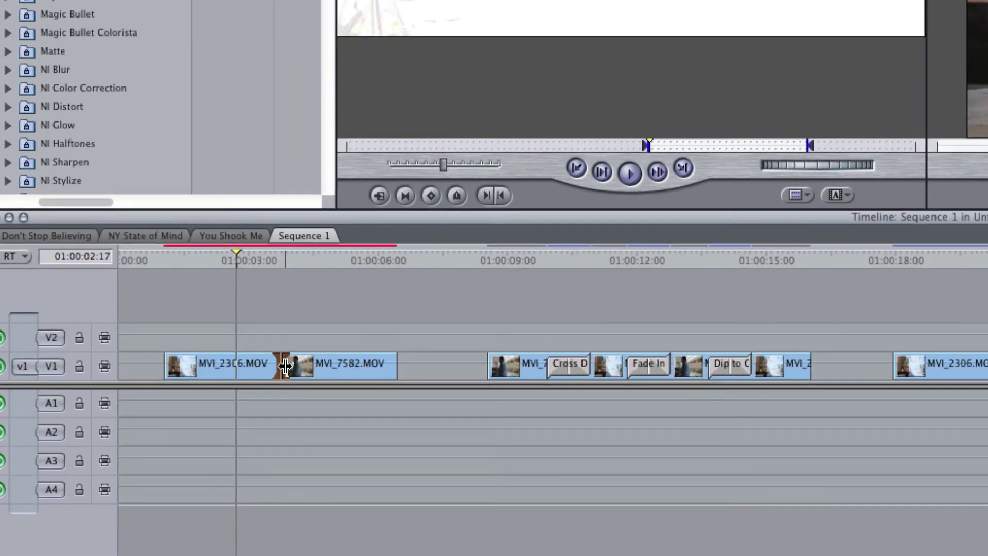
pyautogui.press('super+=')
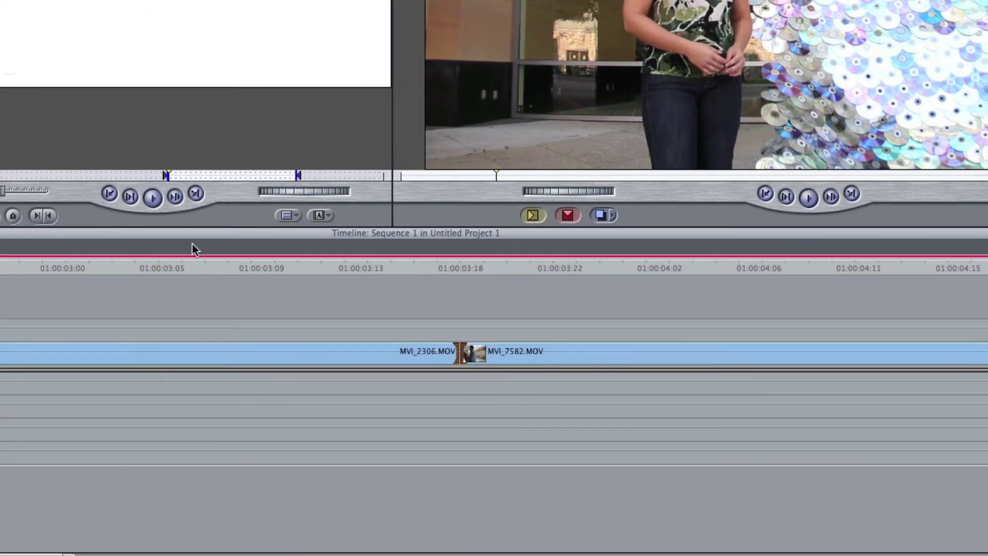
pyautogui.press('super+t')
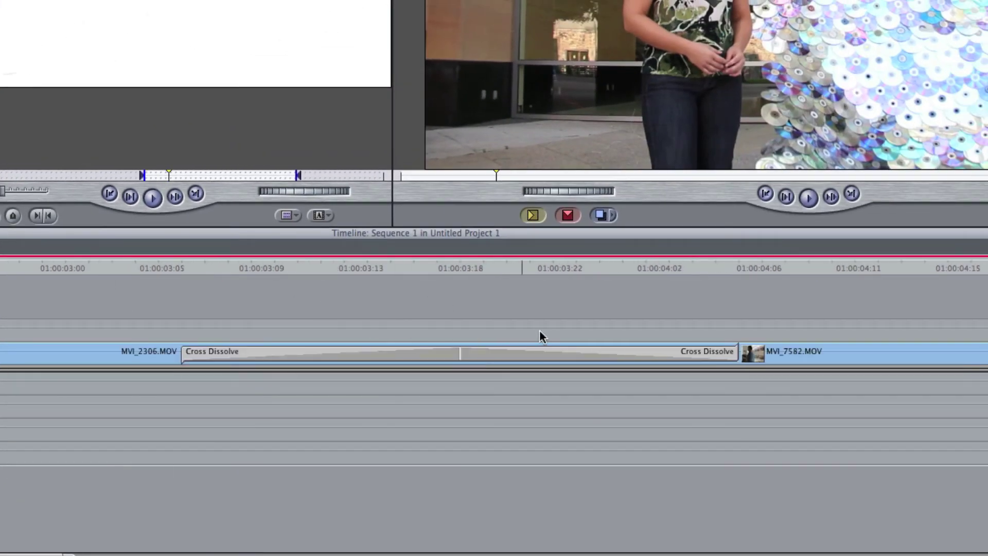
# Step: Delete that Cross Dissolve and re-apply a new one at the same edit point
pyautogui.click(779, 352)
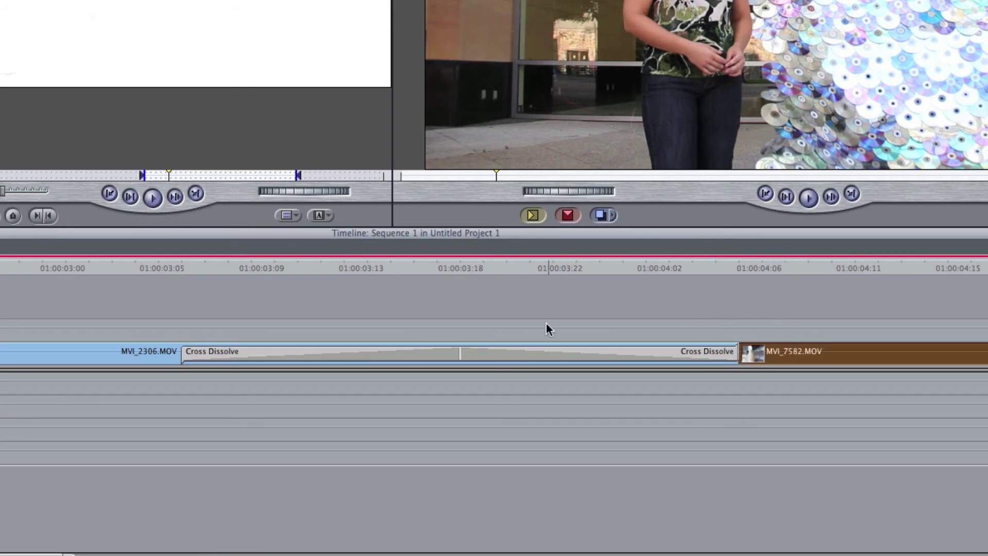
pyautogui.click(473, 352)
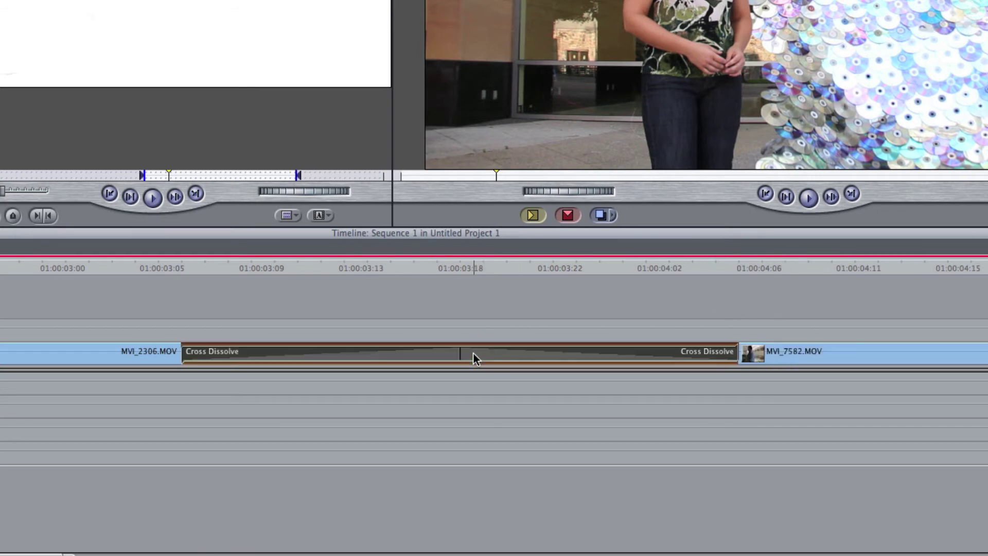
pyautogui.press('Delete')
pyautogui.click(471, 352)
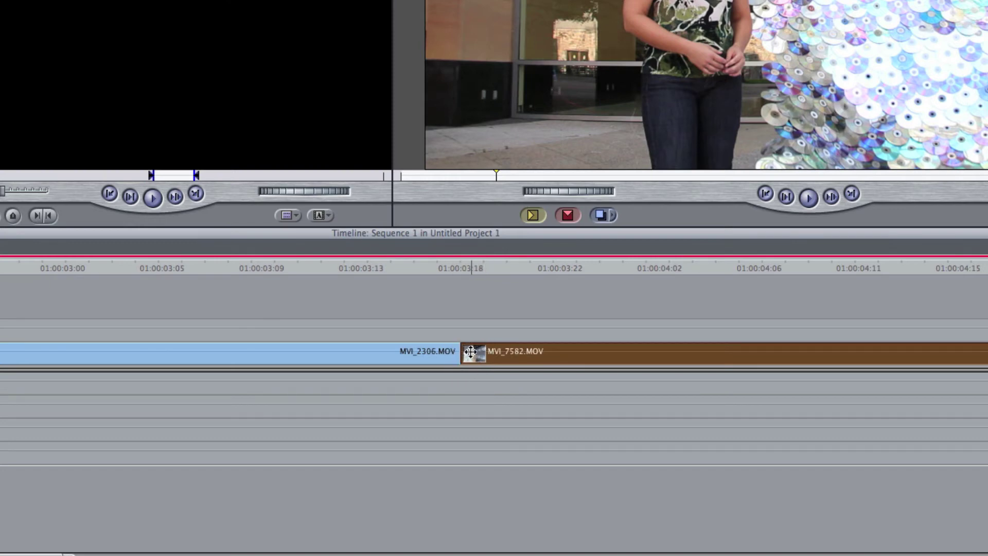
pyautogui.click(463, 352)
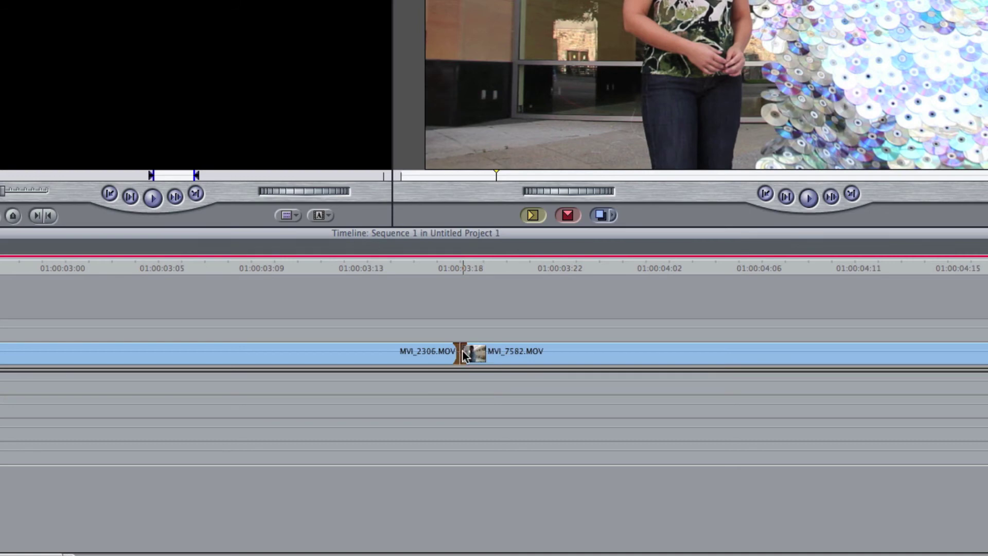
pyautogui.press('super+t')
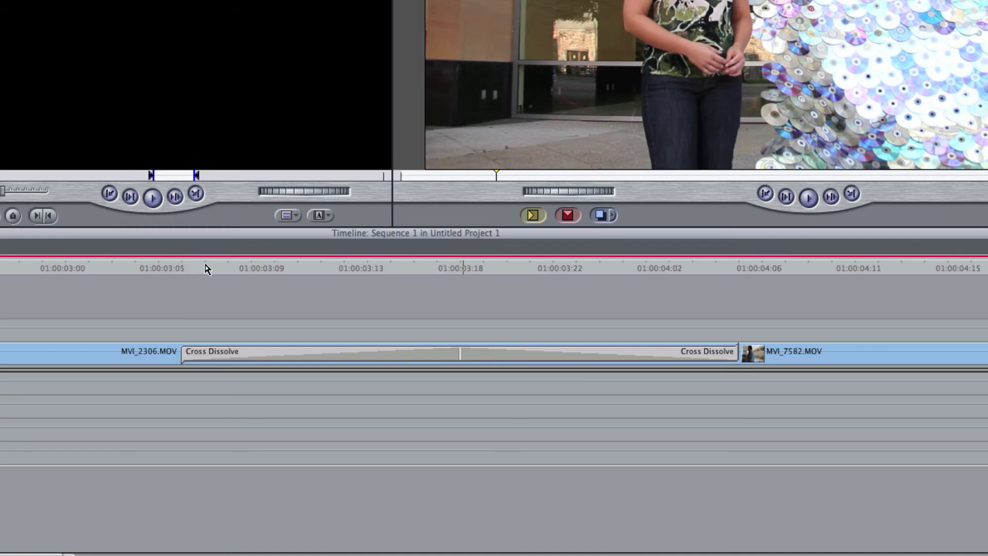
# Step: Scrub the playhead frame by frame through the Cross Dissolve to preview it
pyautogui.moveTo(183, 267); pyautogui.dragTo(253, 268)
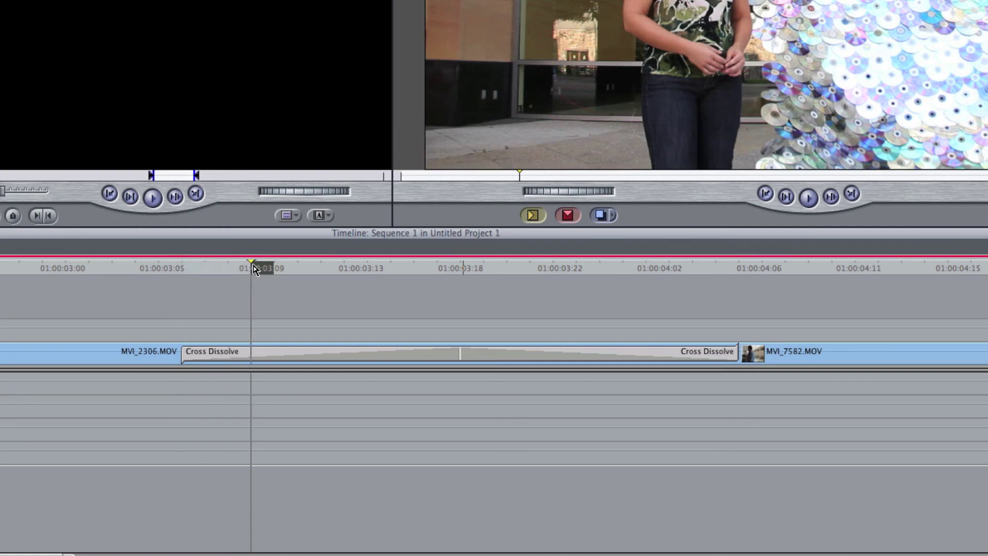
pyautogui.click(275, 268)
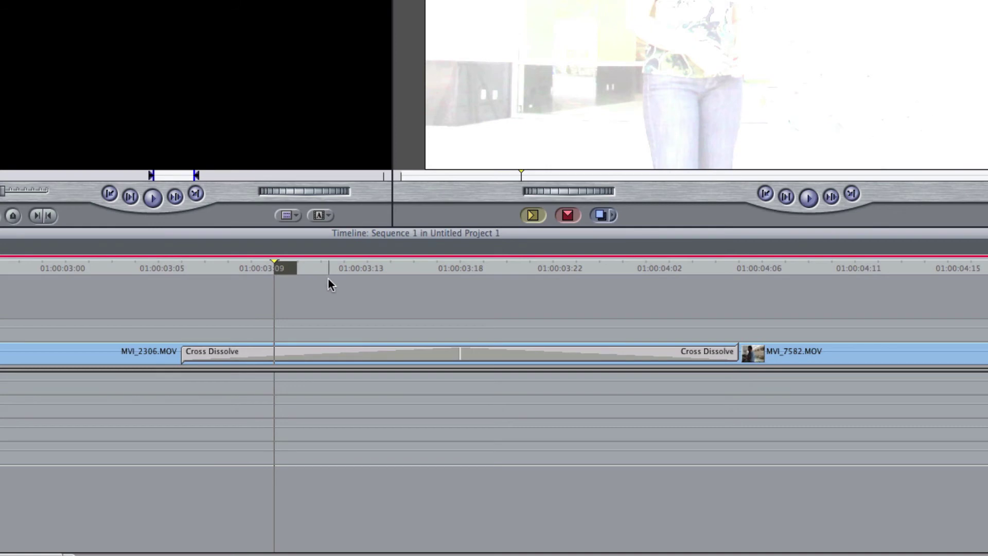
pyautogui.click(362, 268)
pyautogui.click(418, 270)
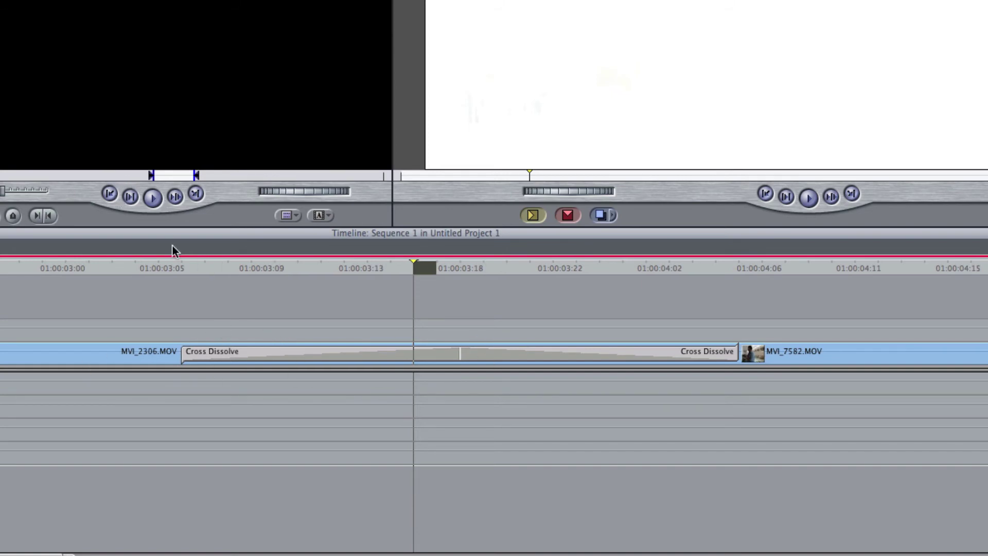
# Step: Delete the Cross Dissolve to restore a straight cut and zoom the timeline out
pyautogui.click(302, 361)
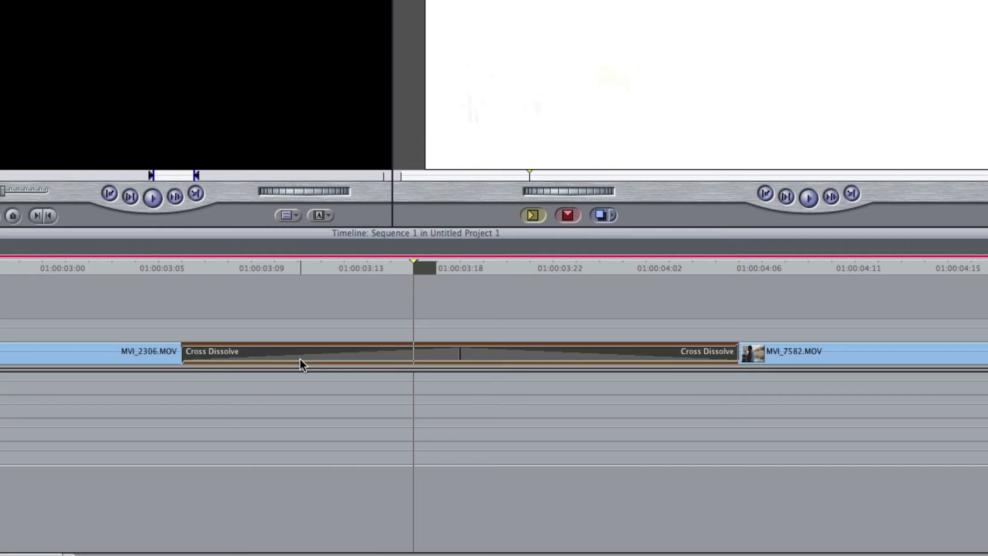
pyautogui.press('Delete')
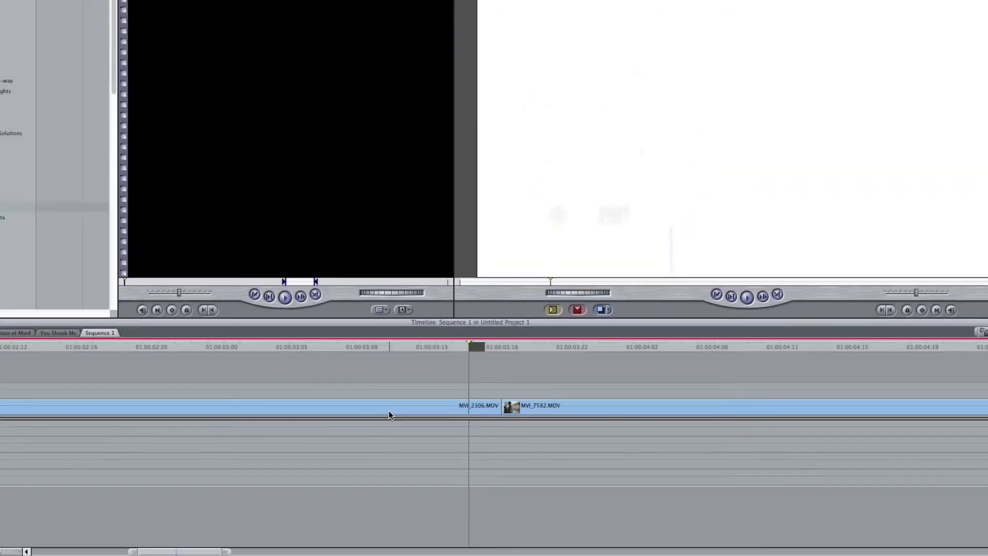
pyautogui.click(308, 352)
pyautogui.hotkey('alt', '-')
pyautogui.hotkey('alt', '-')
pyautogui.hotkey('alt', '-')
pyautogui.hotkey('alt', '-')
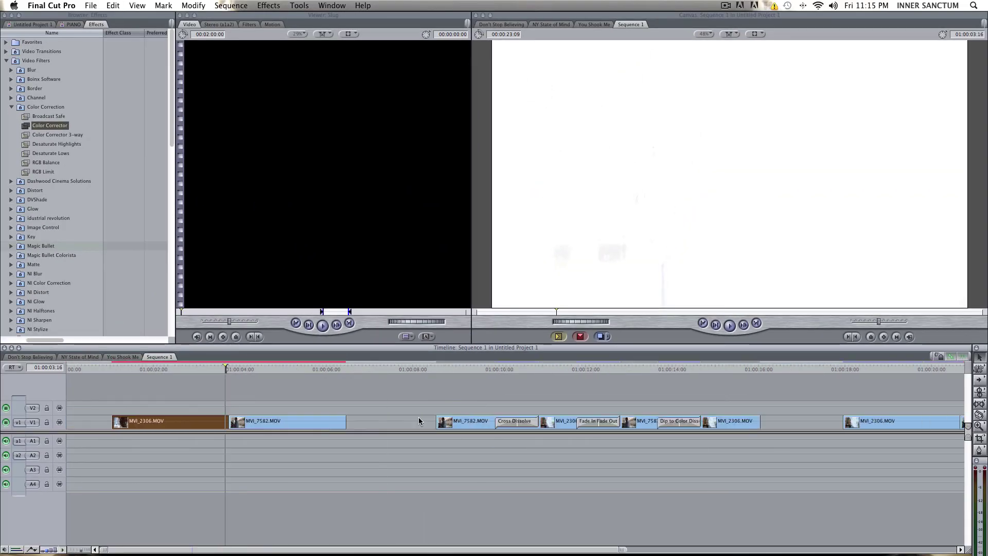
# Step: Delete the first two clips and put the playhead at 01:00:30:23
pyautogui.keyDown('super'); pyautogui.click(180, 422); pyautogui.keyUp('super')
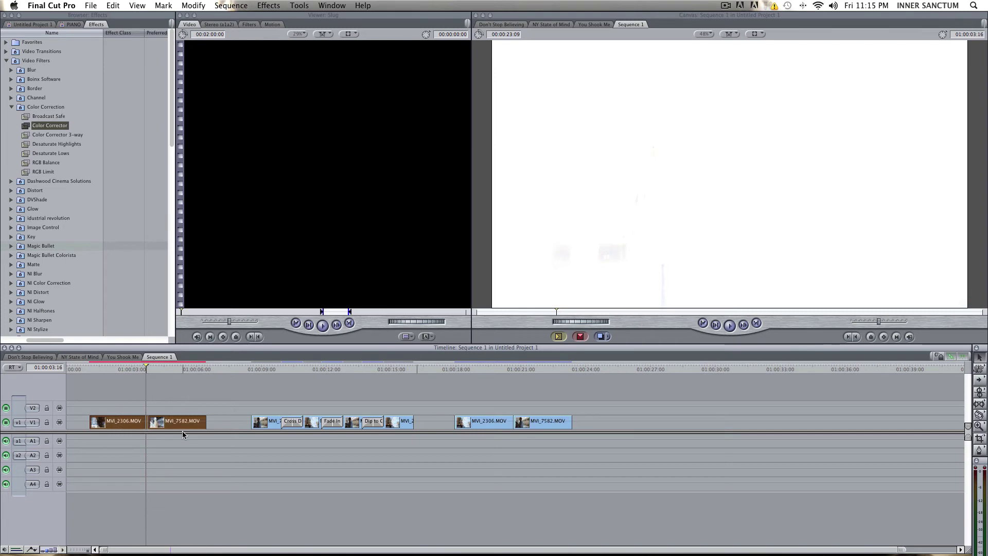
pyautogui.press('Delete')
pyautogui.hscroll(5, 367, 427)
pyautogui.click(355, 368)
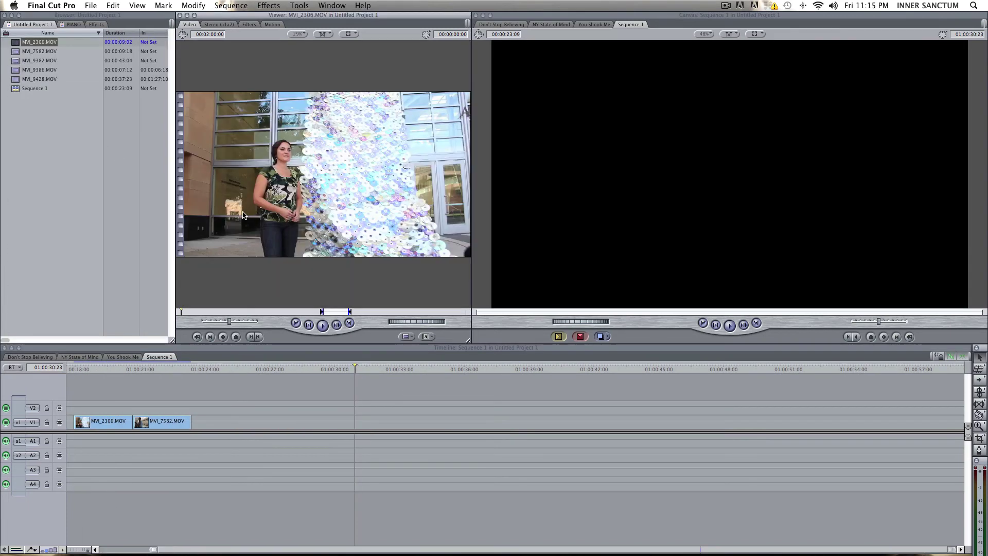
# Step: Place full-length MVI_2306.MOV at the playhead, then MVI_7582.MOV right after it
pyautogui.moveTo(301, 199); pyautogui.dragTo(340, 421)
pyautogui.click(14, 53)
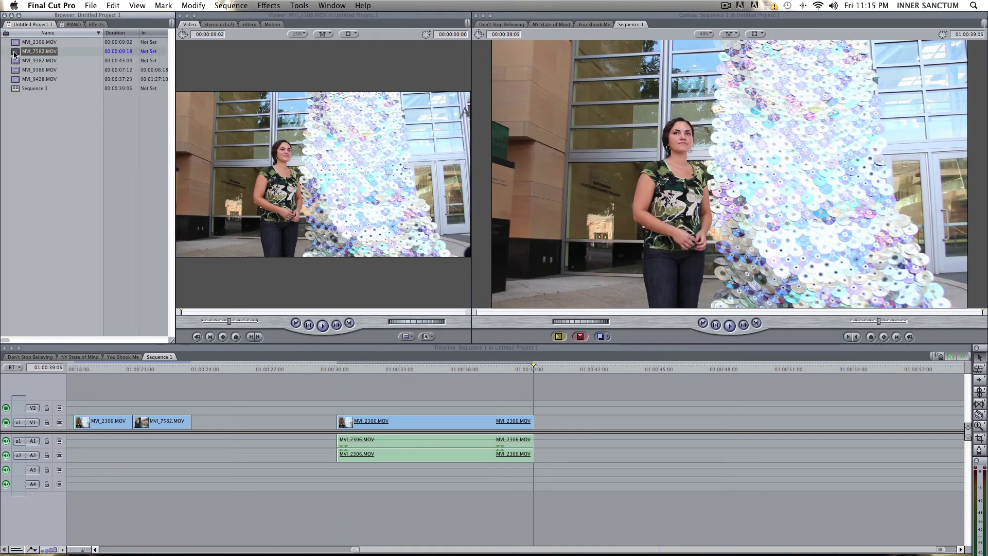
pyautogui.doubleClick(14, 53)
pyautogui.moveTo(309, 181); pyautogui.dragTo(547, 426)
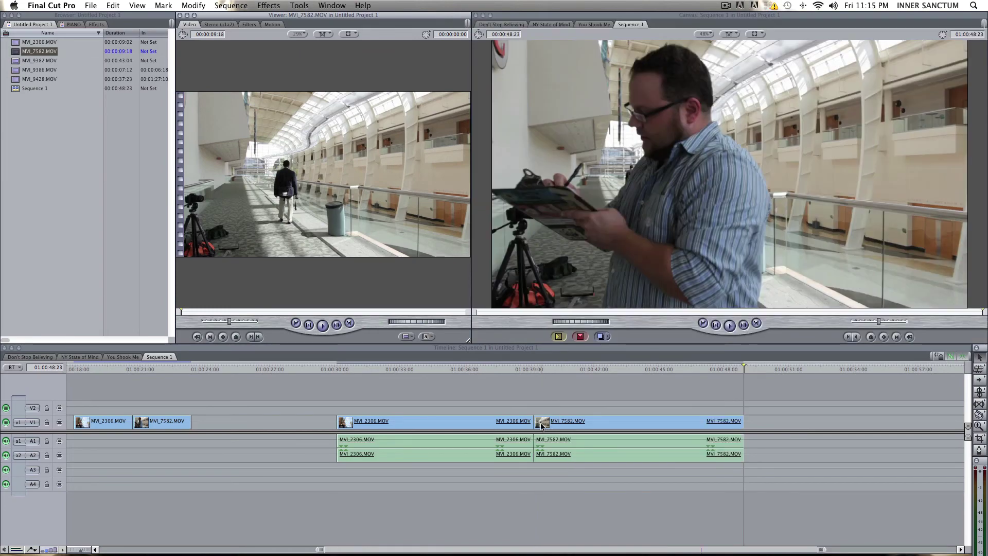
# Step: Preview both clips, then select and zoom into their edit point near 01:00:39
pyautogui.click(419, 424)
pyautogui.doubleClick(420, 424)
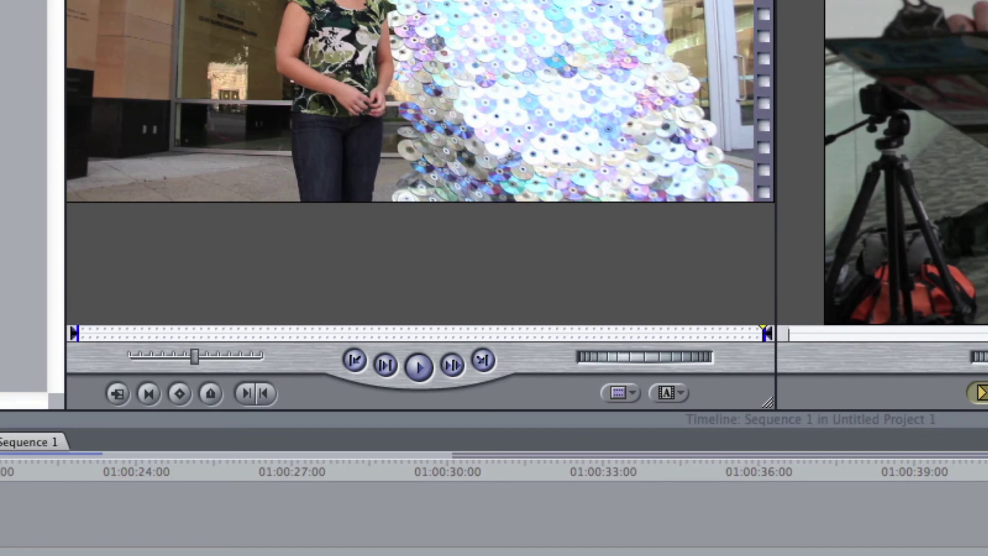
pyautogui.press('super+3')
pyautogui.press('Return')
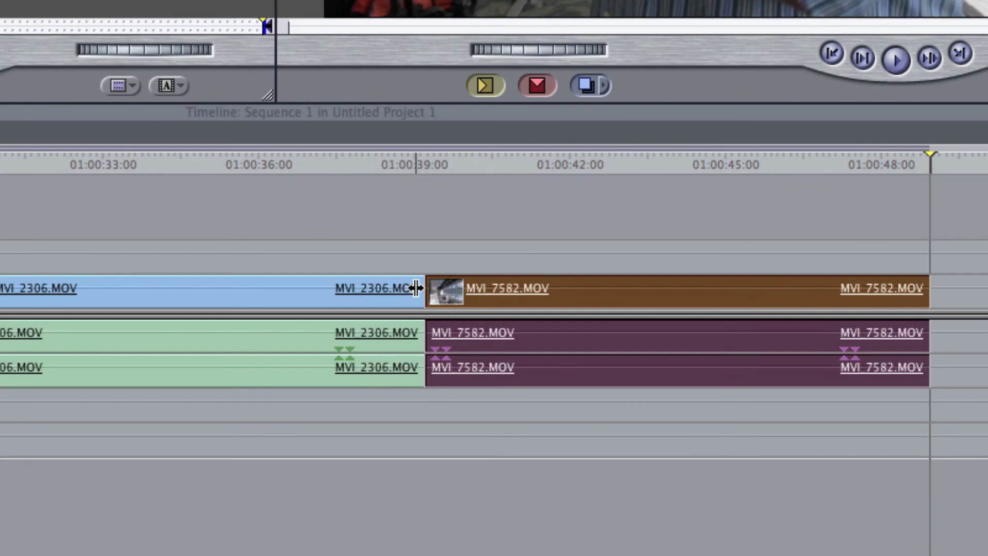
pyautogui.click(426, 288)
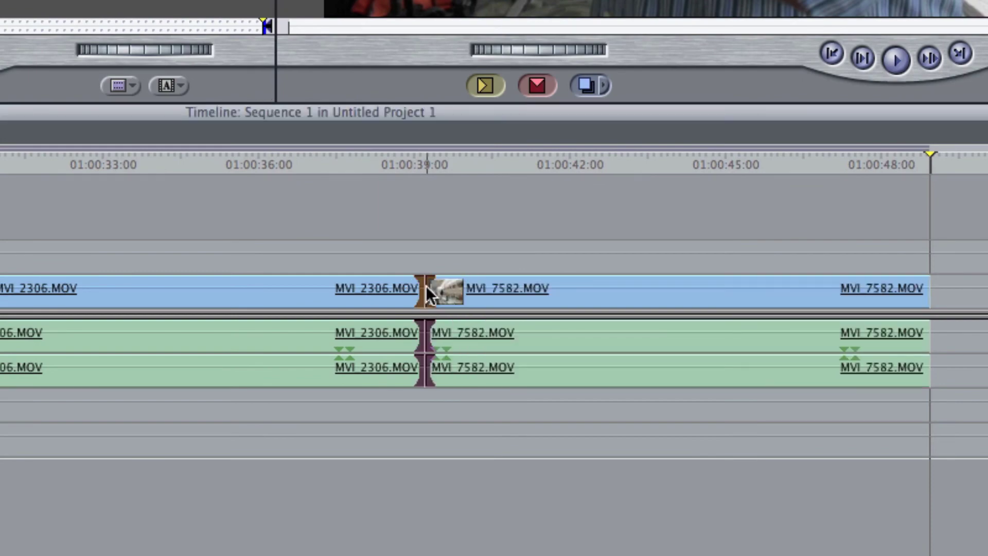
pyautogui.press('super+equal')
pyautogui.press('super+equal')
pyautogui.press('super+equal')
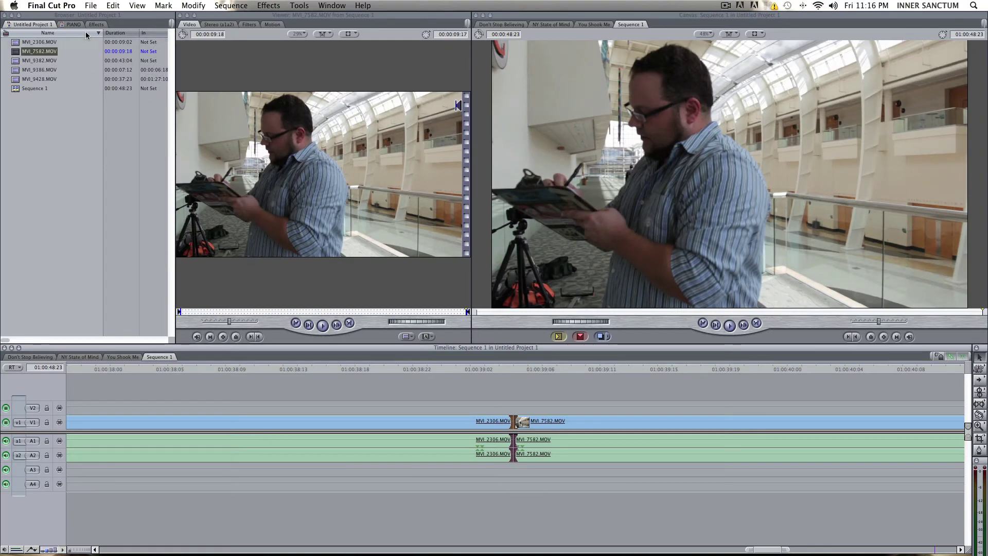
# Step: Find Cross Dissolve under Video Transitions > Dissolve and drag it toward the edit point
pyautogui.click(96, 24)
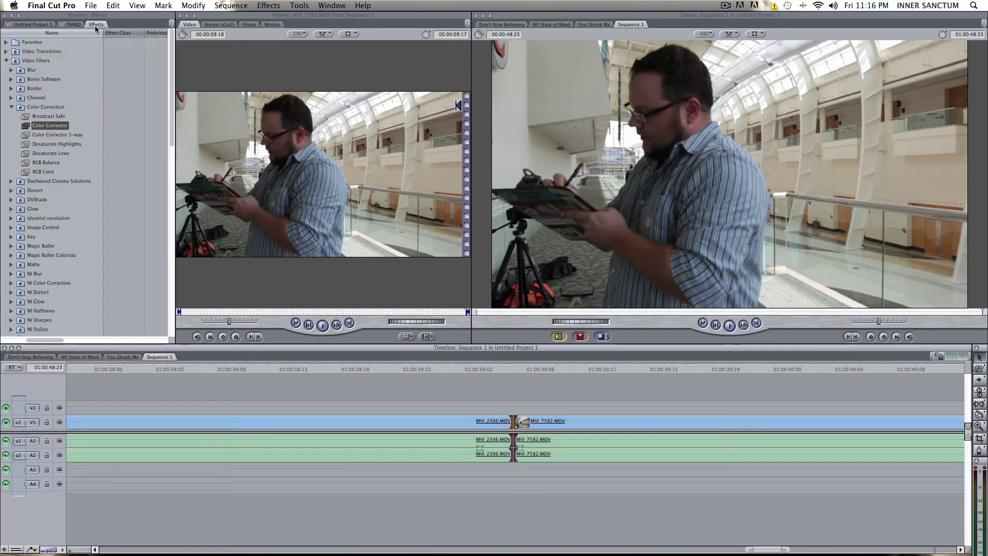
pyautogui.click(20, 127)
pyautogui.click(6, 60)
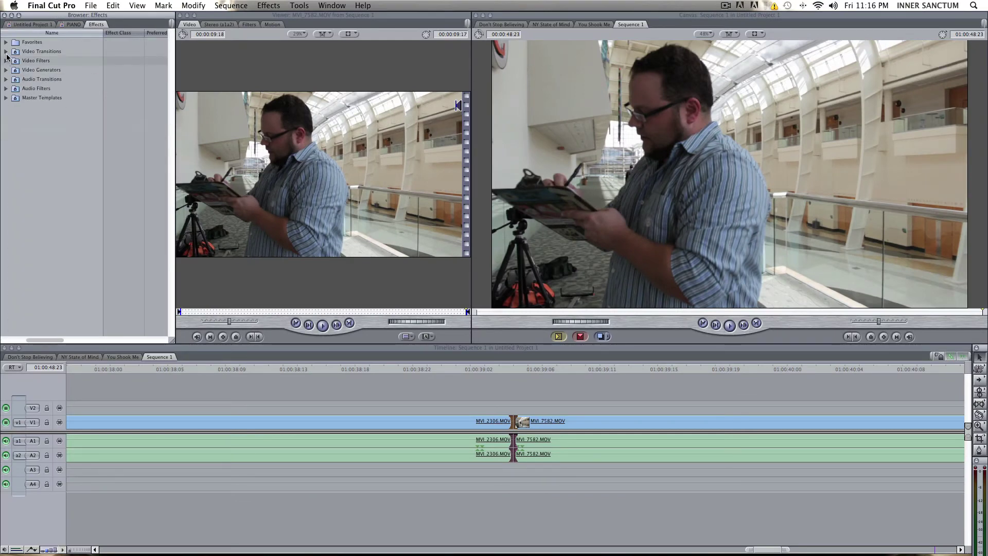
pyautogui.click(7, 51)
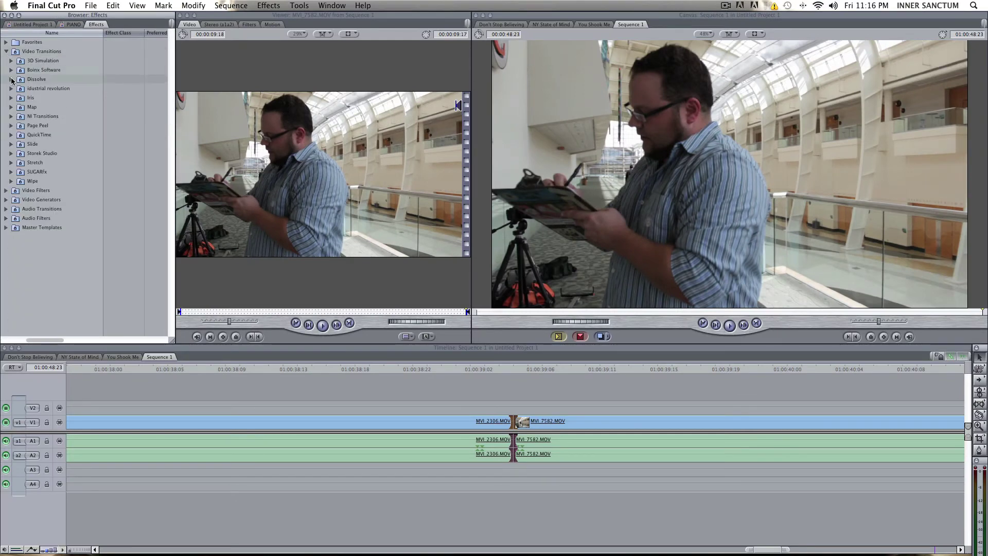
pyautogui.click(11, 80)
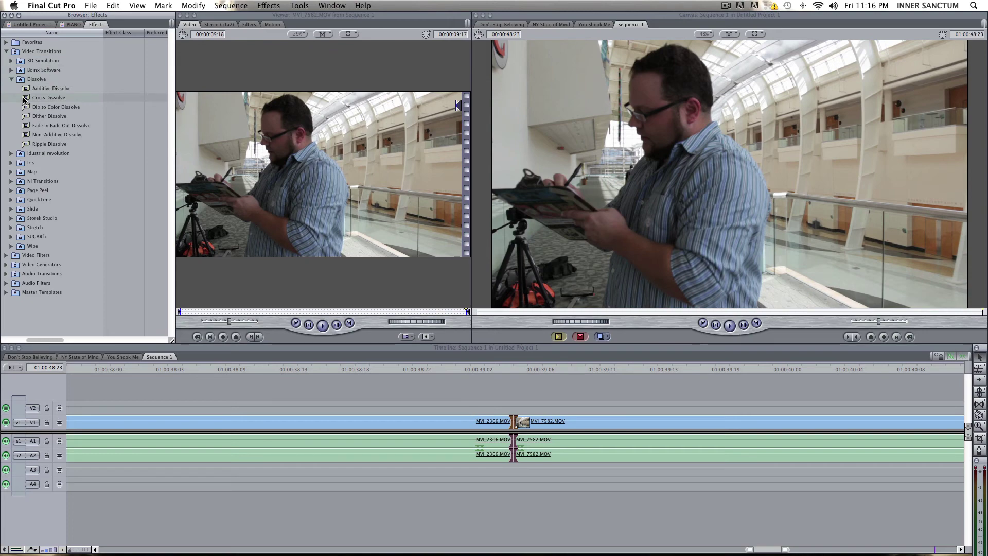
pyautogui.moveTo(41, 98); pyautogui.dragTo(490, 431)
pyautogui.moveTo(378, 344); pyautogui.dragTo(361, 252)
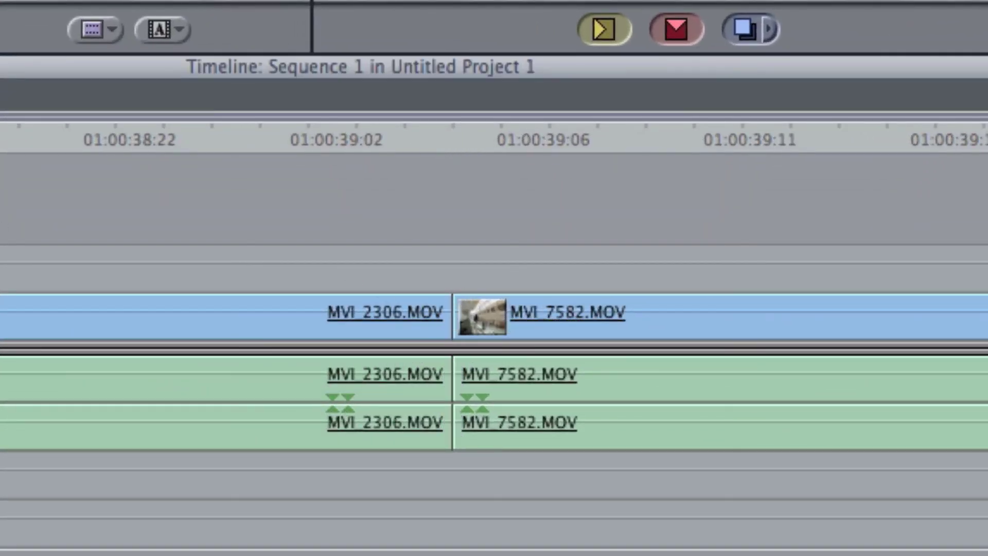
pyautogui.moveTo(478, 367); pyautogui.dragTo(448, 302)
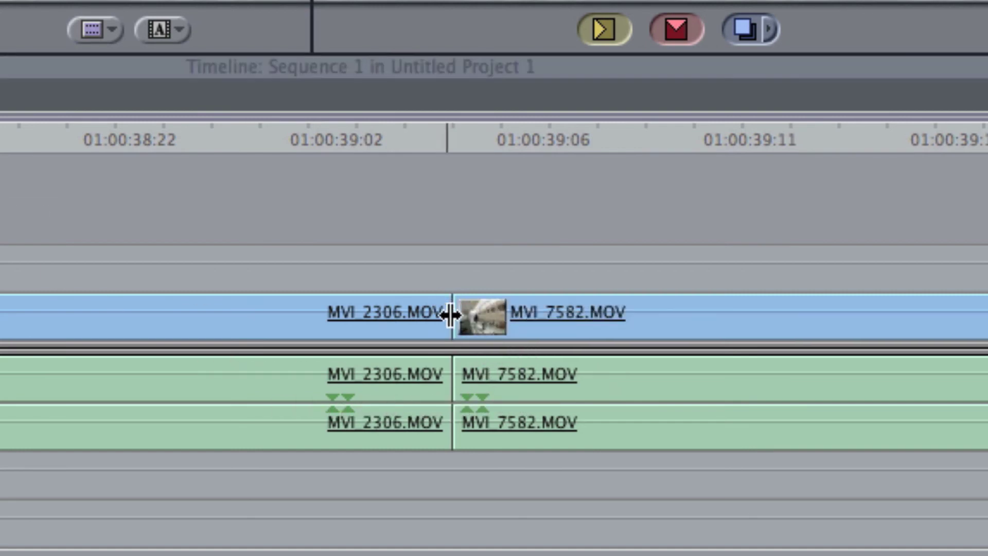
# Step: Apply the default transition with Cmd+T and dismiss the insufficient-media warning with OK
pyautogui.click(457, 318)
pyautogui.moveTo(457, 318); pyautogui.dragTo(451, 319)
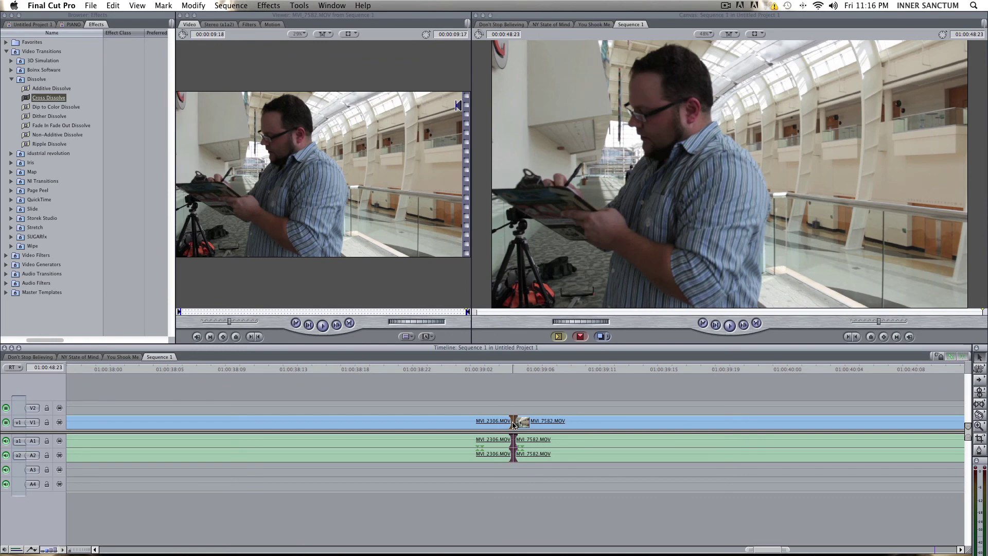
pyautogui.press('super+t')
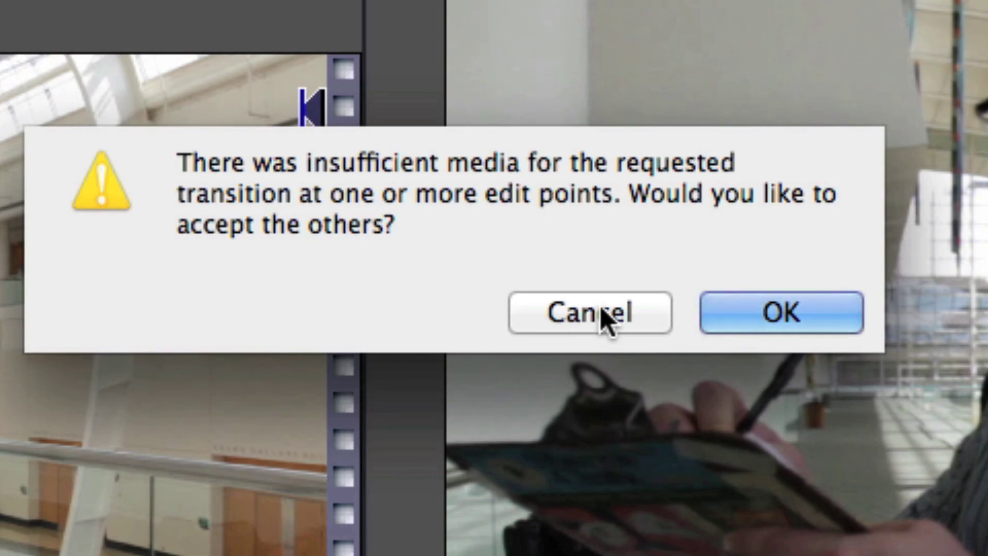
pyautogui.click(803, 308)
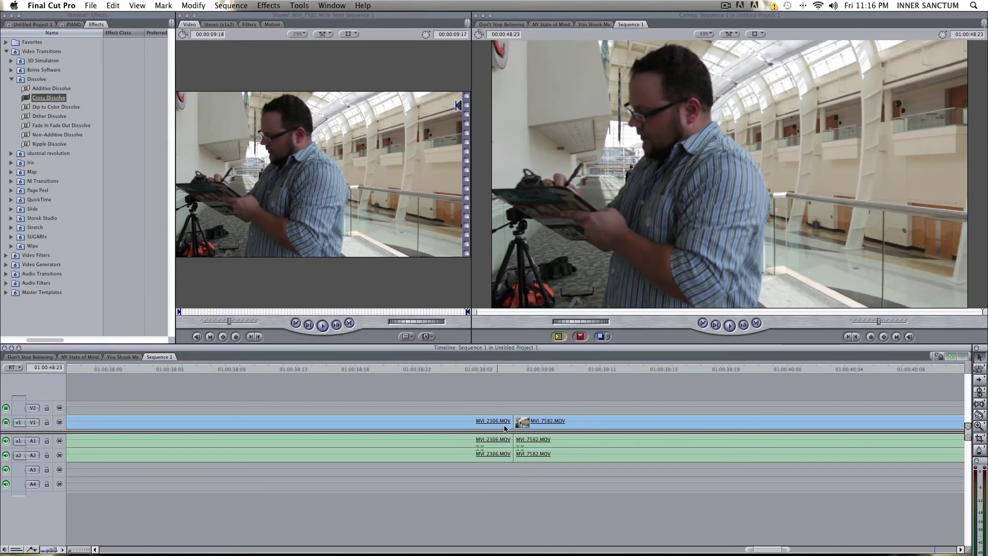
# Step: Select the MVI_2306.MOV clip on V1
pyautogui.click(491, 427)
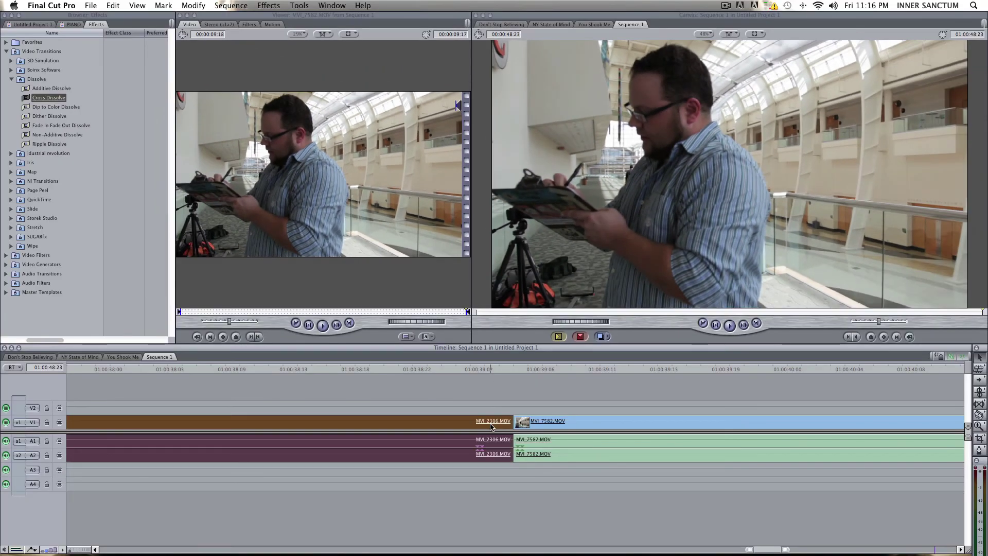